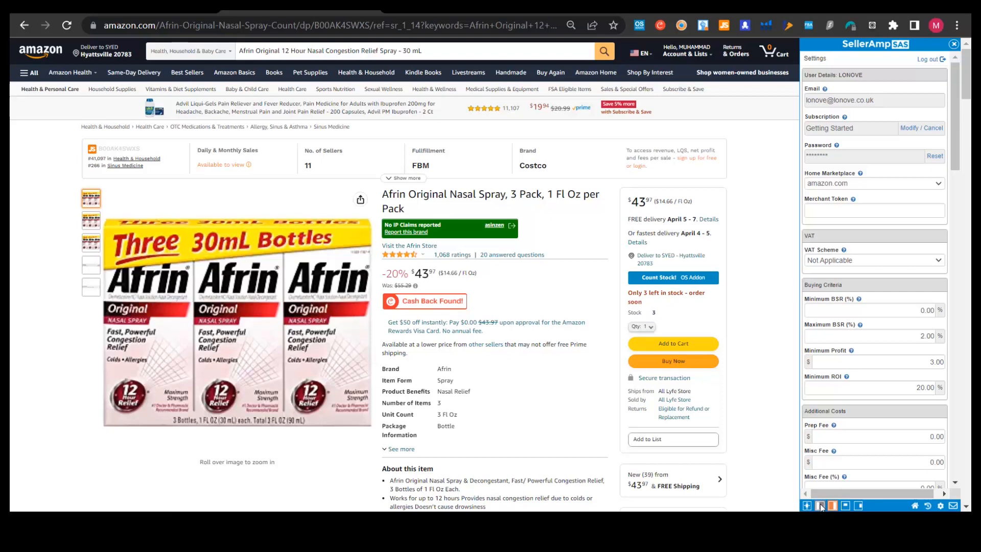
- Try docking the SellerAmp panel on the page's left side and inside the product listing, and return it to the right side
click(819, 505)
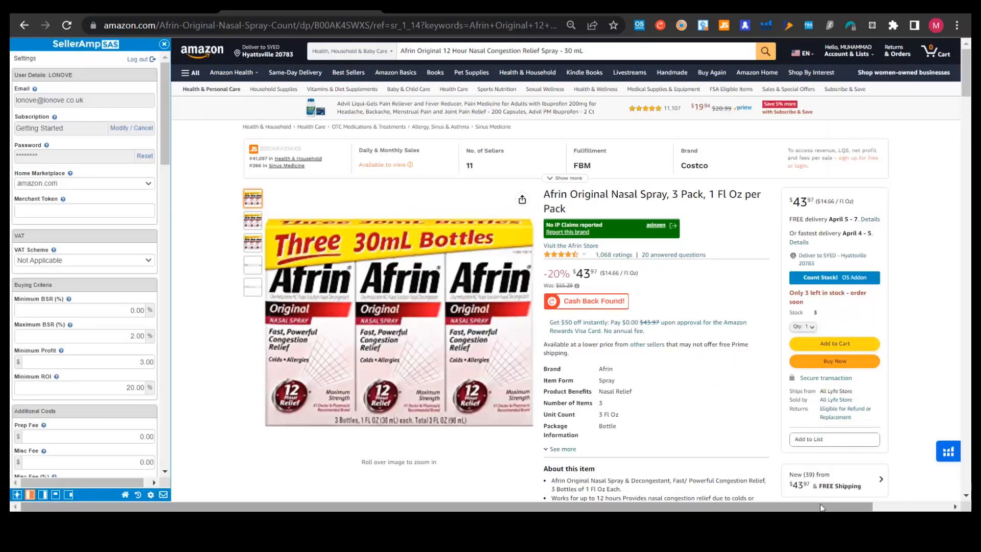
click(55, 494)
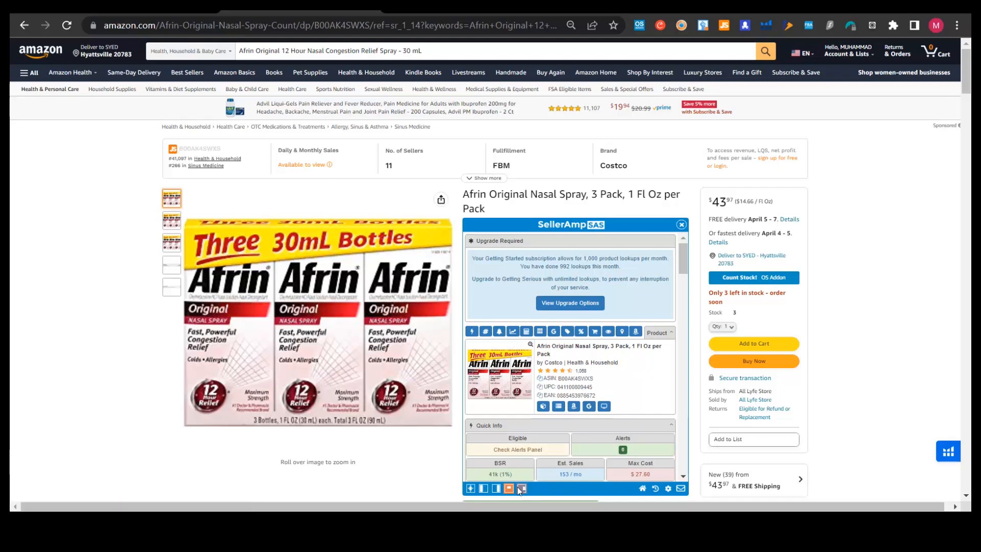
click(496, 488)
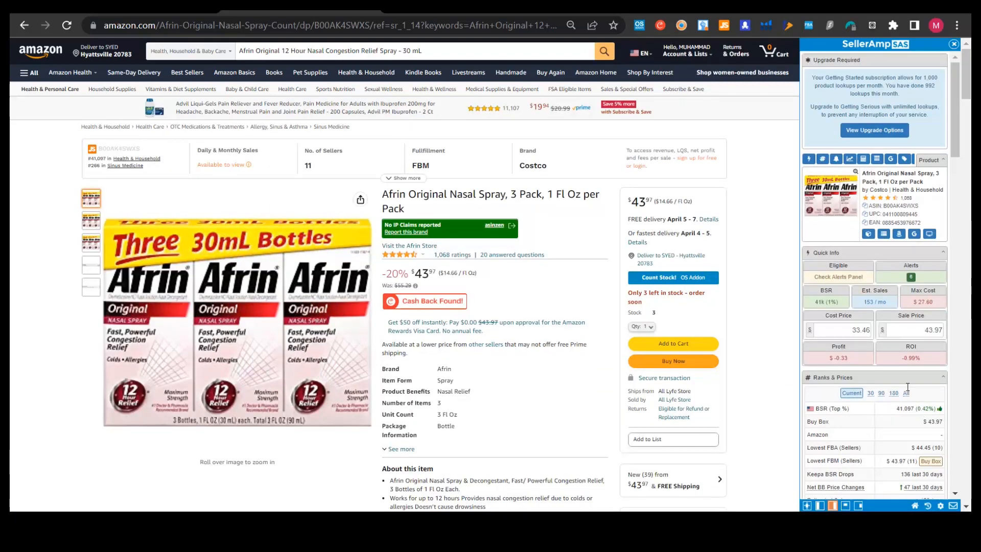
- Open the SellerAmp settings and review the available home marketplaces
click(941, 507)
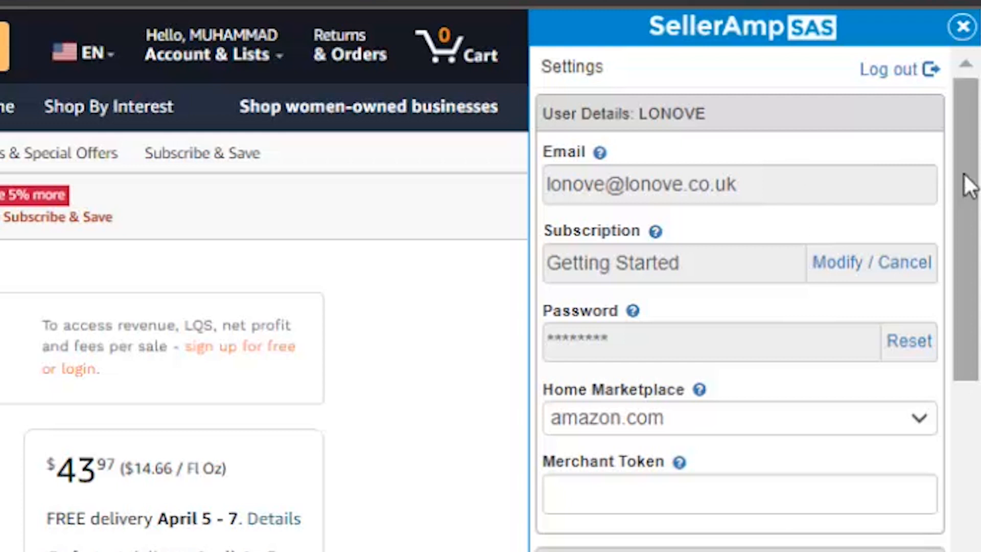
scroll(964, 174, down, 5)
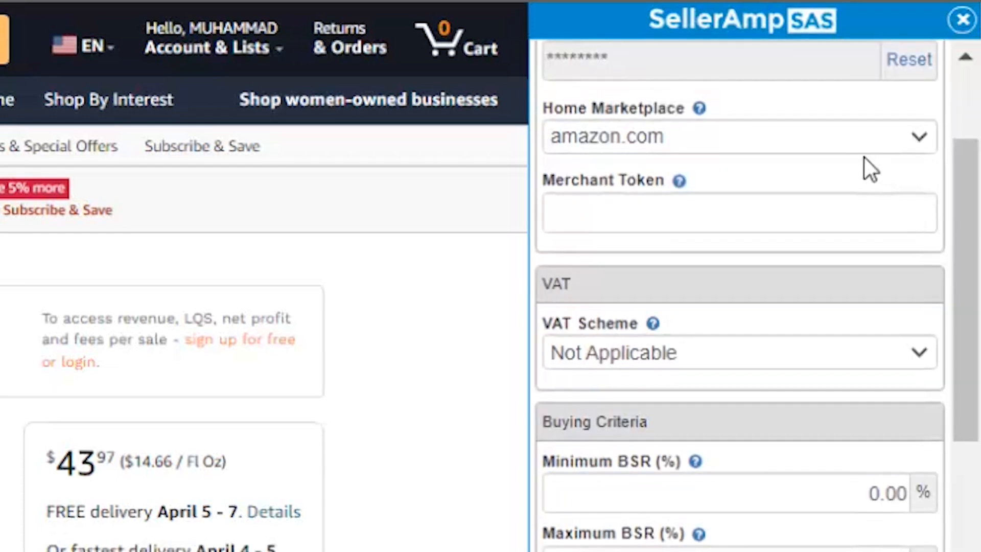
click(813, 140)
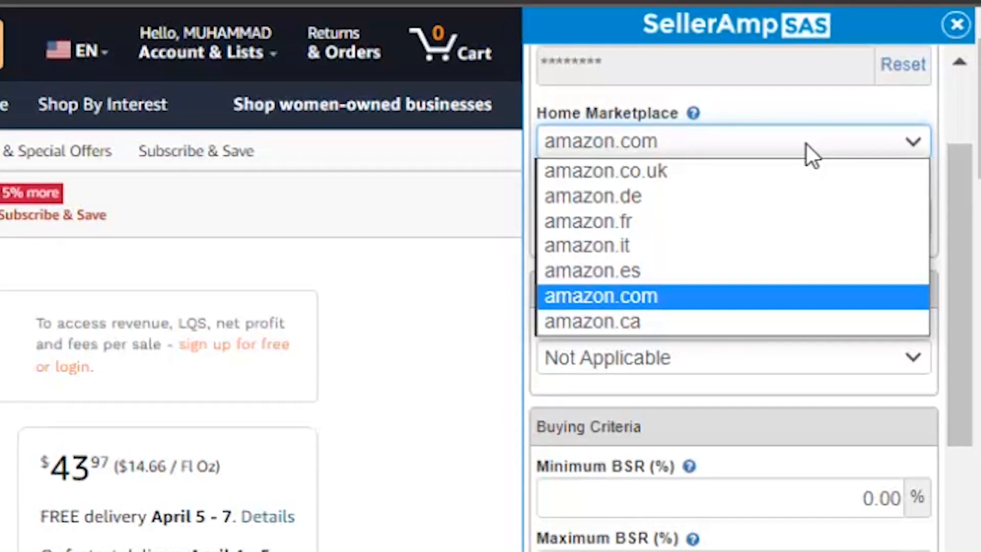
click(806, 144)
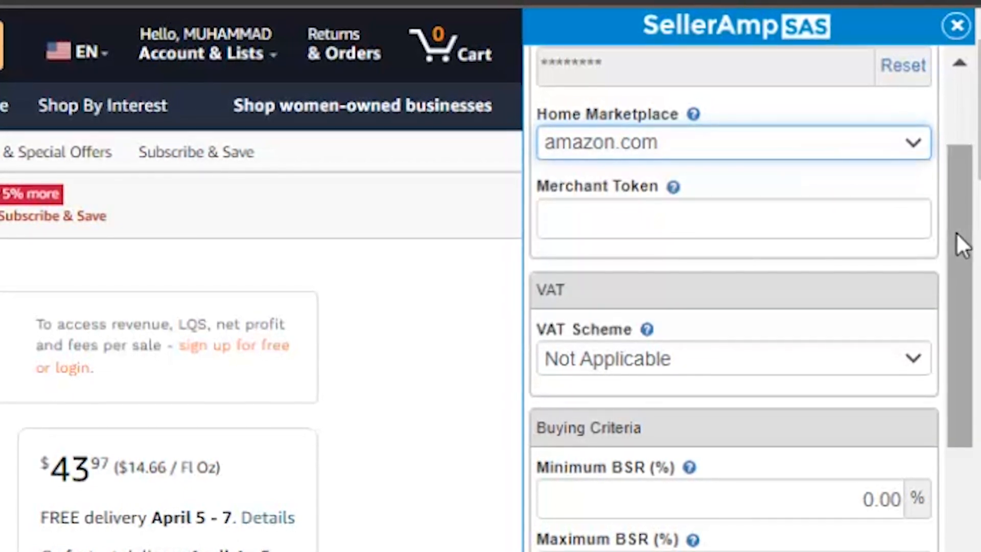
scroll(956, 233, down, 15)
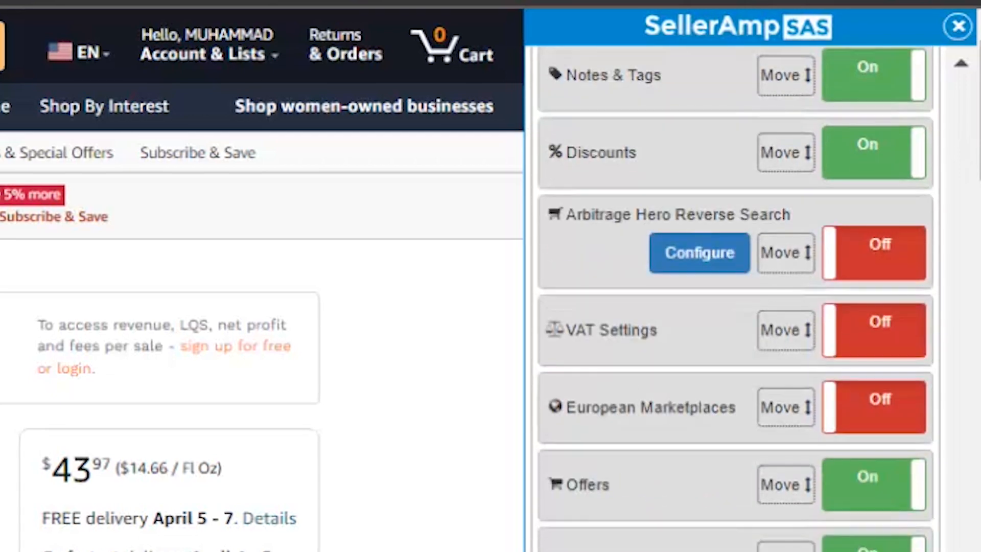
scroll(736, 296, up, 15)
scroll(735, 297, down, 1)
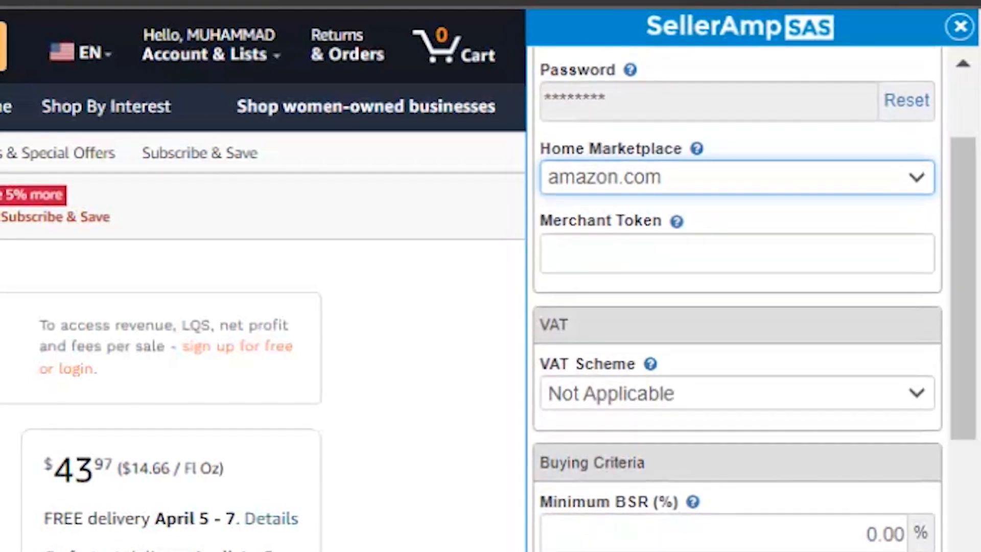
- Set the home marketplace to amazon.co.uk and review the VAT scheme options
click(722, 177)
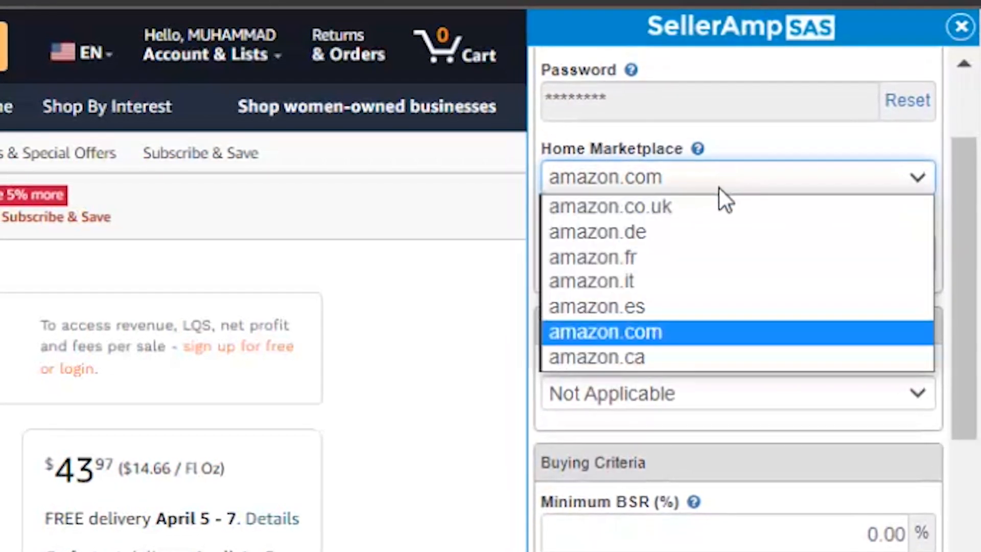
click(690, 216)
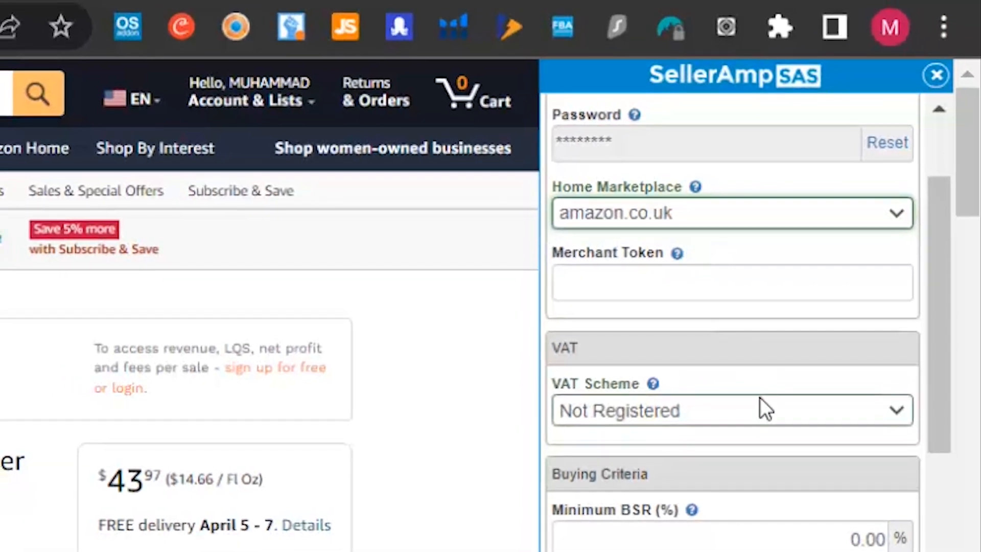
click(707, 412)
click(707, 412)
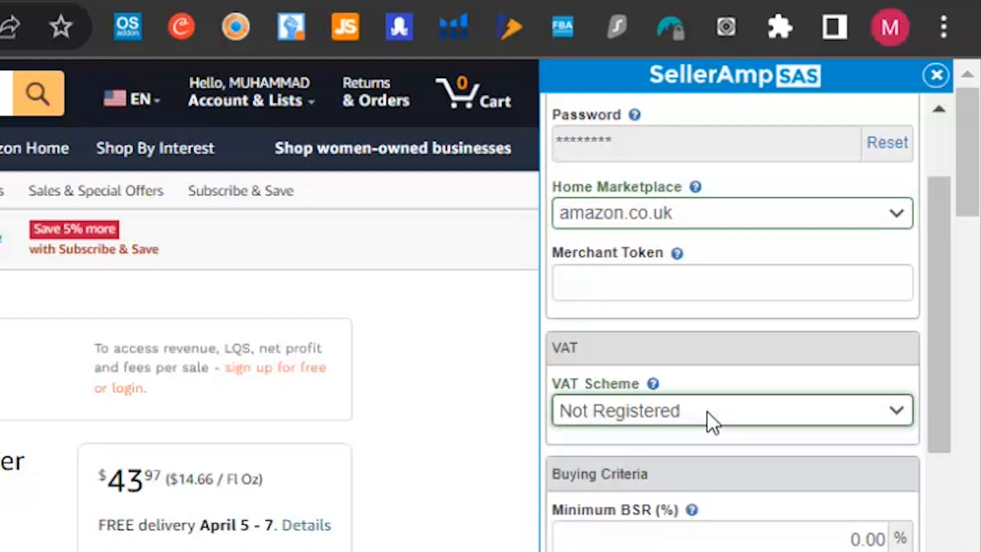
drag(943, 358, 943, 390)
click(646, 233)
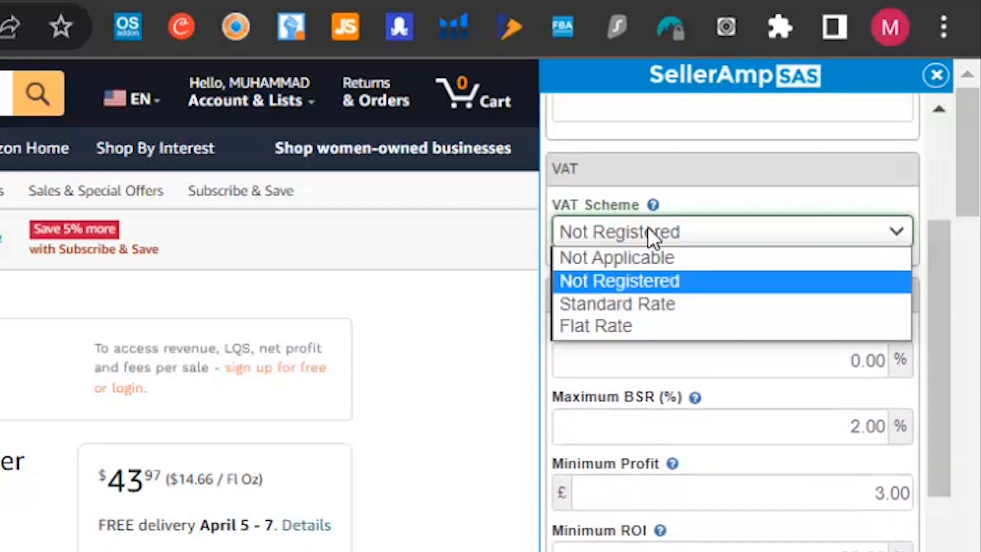
click(647, 228)
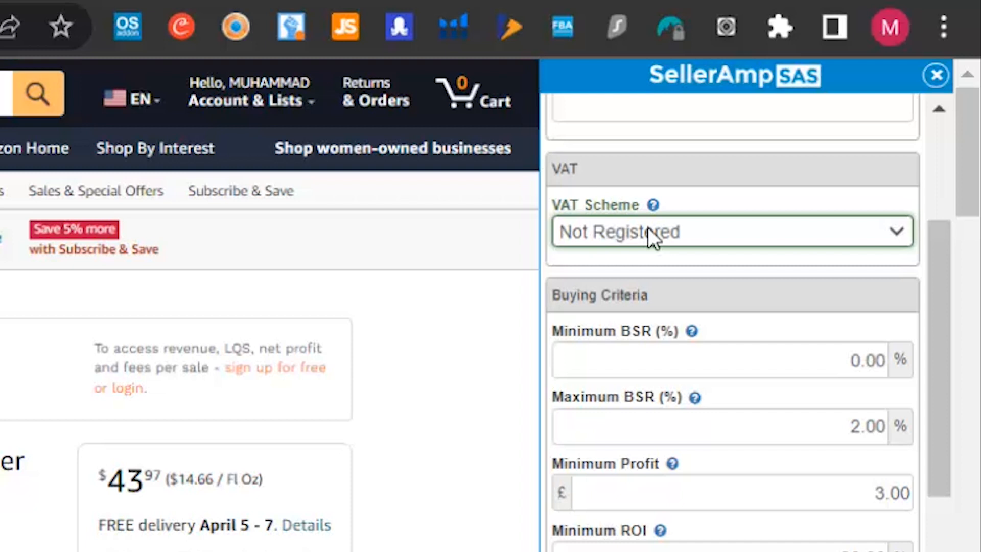
- Inspect the Minimum ROI and Minimum Profit fields in the buying criteria without editing them
drag(940, 348, 940, 381)
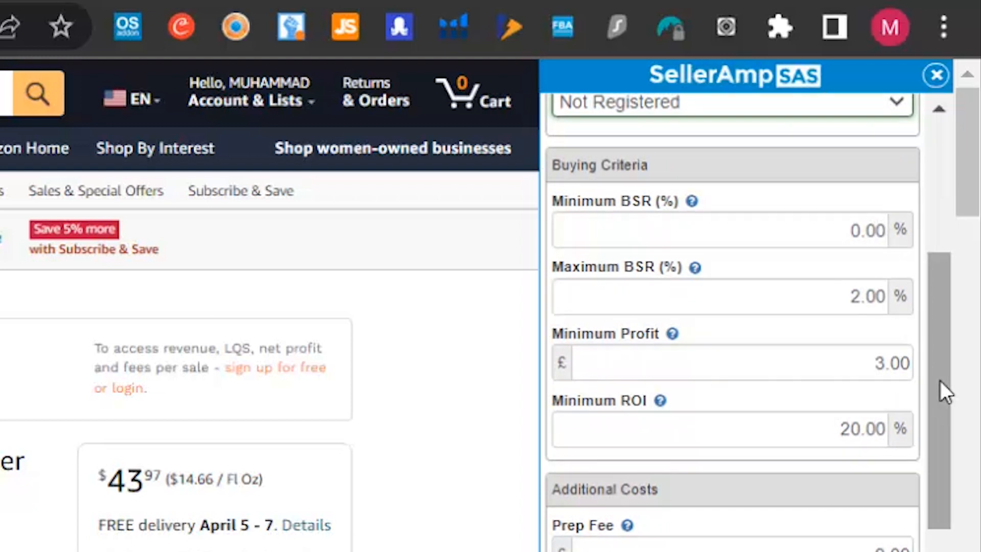
double_click(818, 433)
drag(819, 432, 849, 432)
click(822, 434)
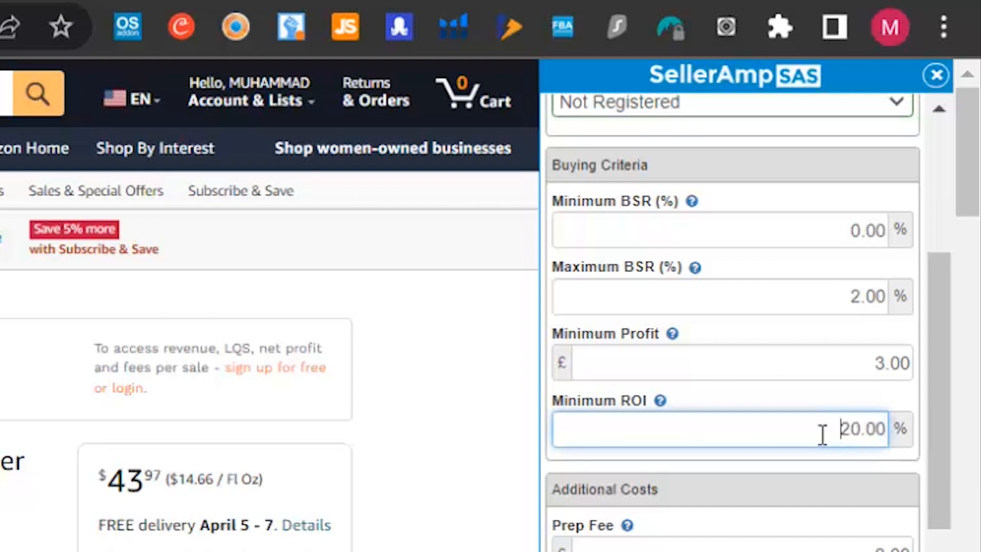
double_click(844, 364)
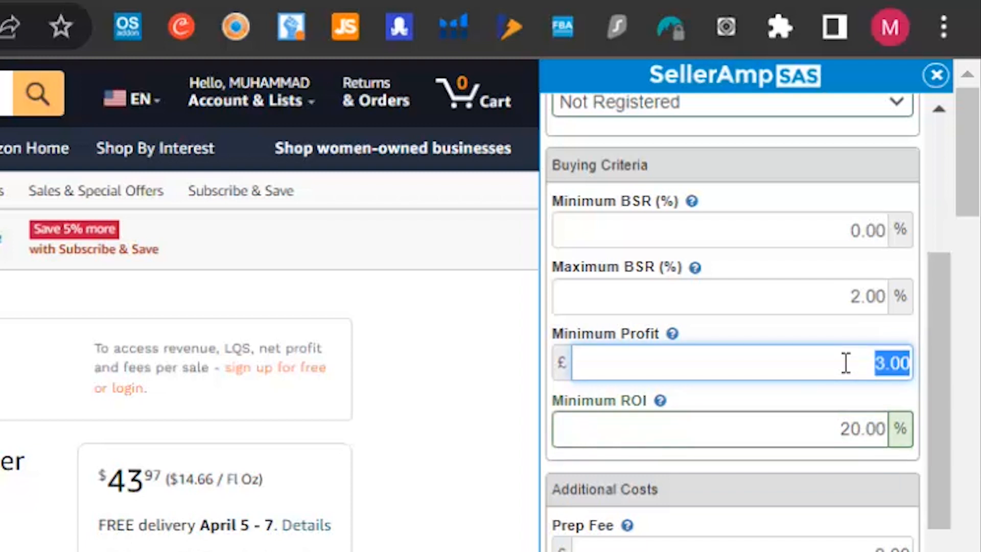
click(850, 364)
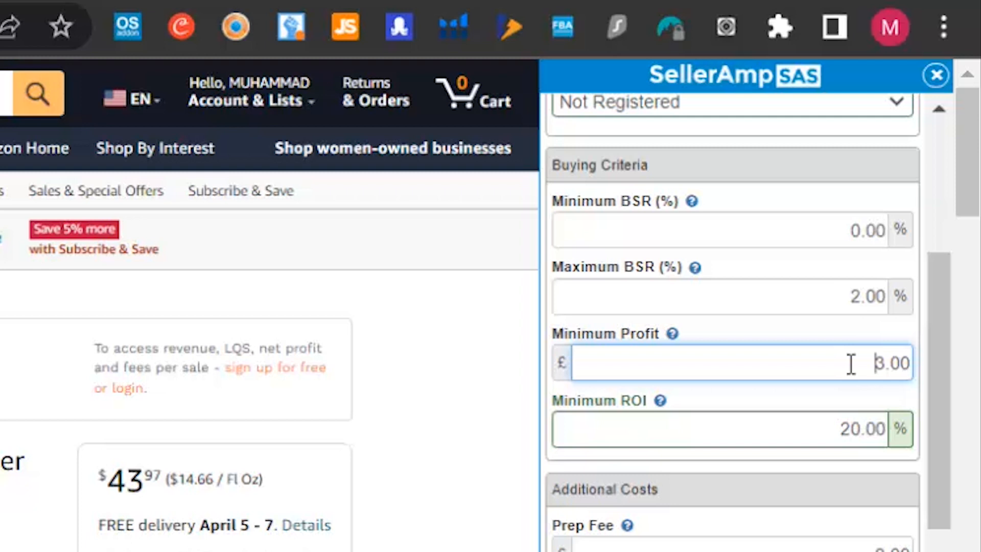
- Set the home marketplace back to amazon.com
drag(939, 437, 933, 345)
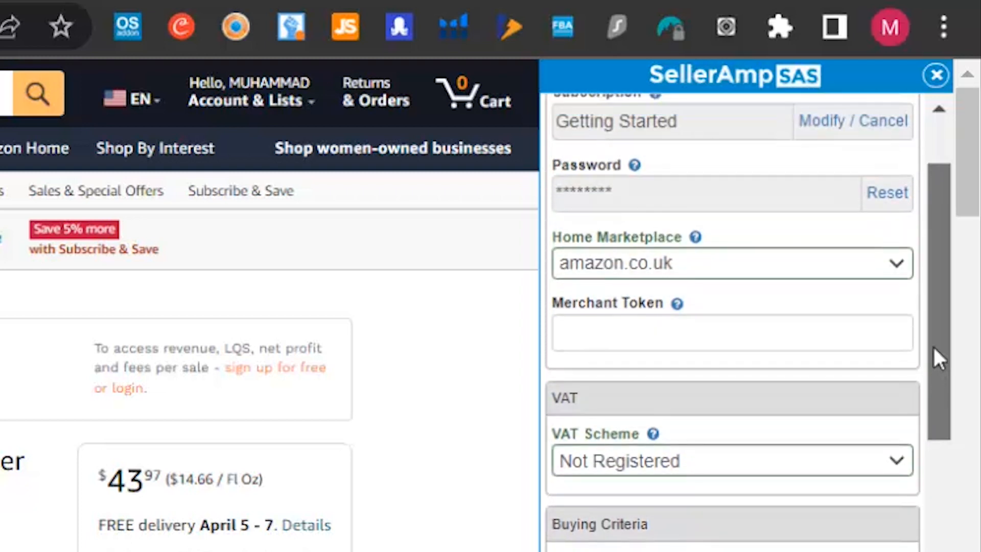
click(700, 264)
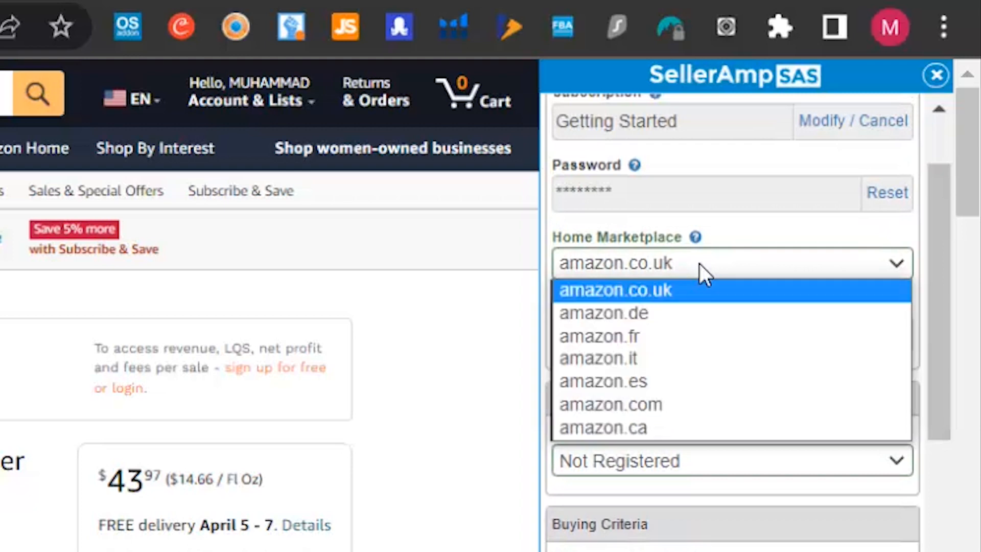
click(637, 406)
- Check the Minimum ROI and Minimum Profit fields for the US marketplace
drag(934, 308, 910, 405)
click(823, 473)
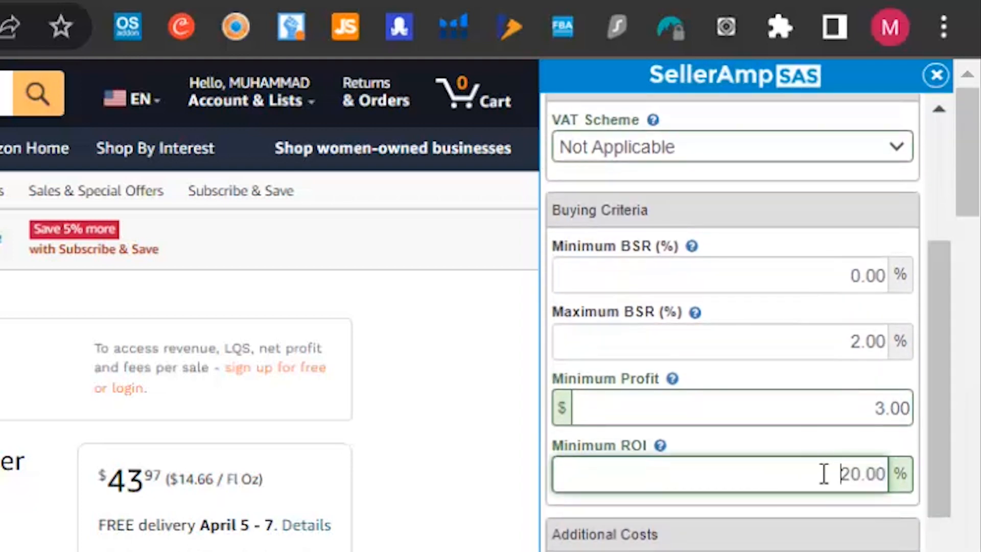
click(820, 409)
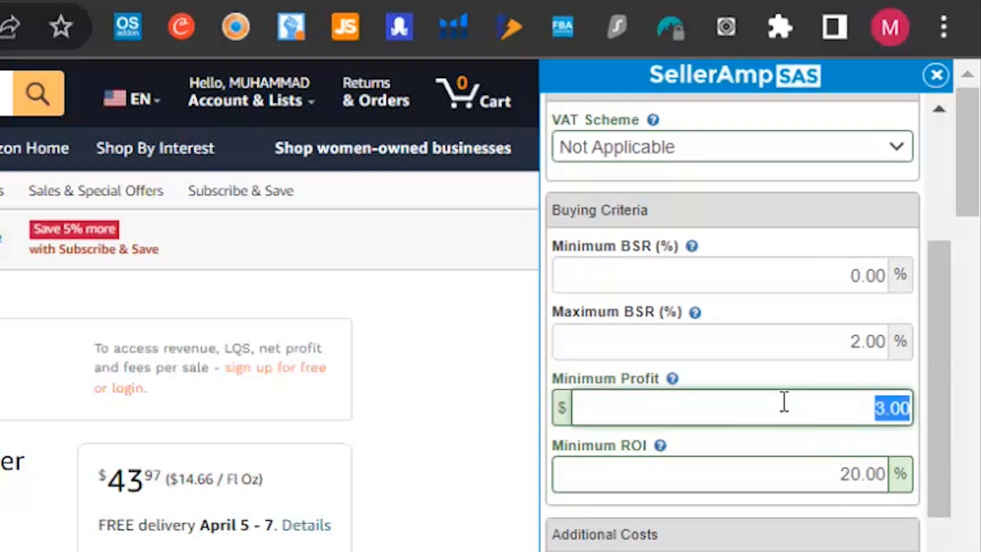
click(784, 402)
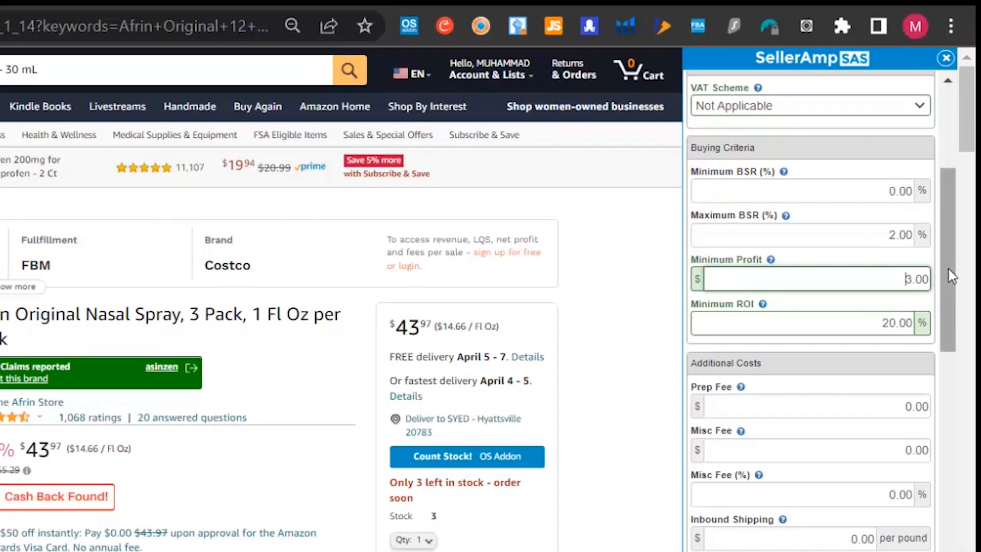
- Set the Inbound Shipping cost to $0.25 per pound in the additional costs
scroll(810, 358, down, 5)
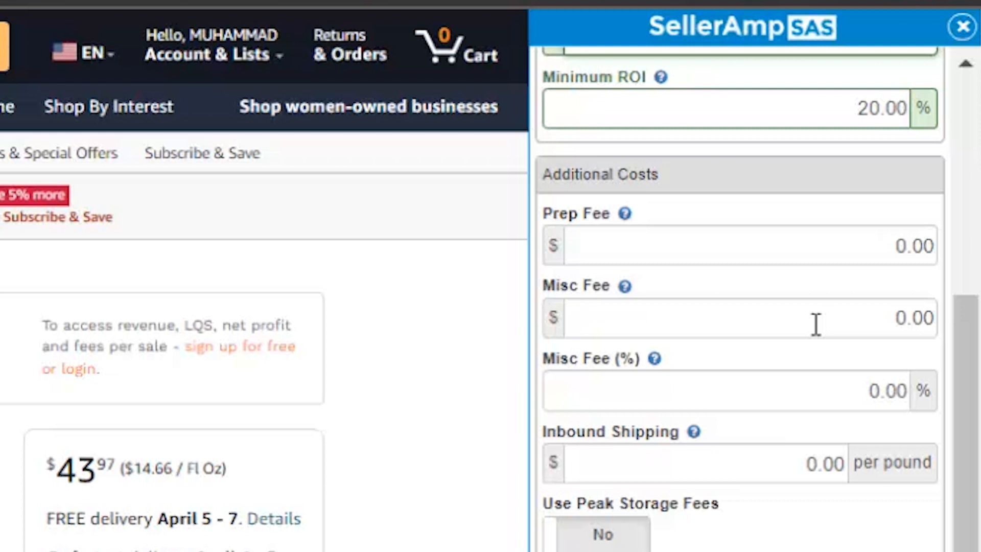
click(707, 463)
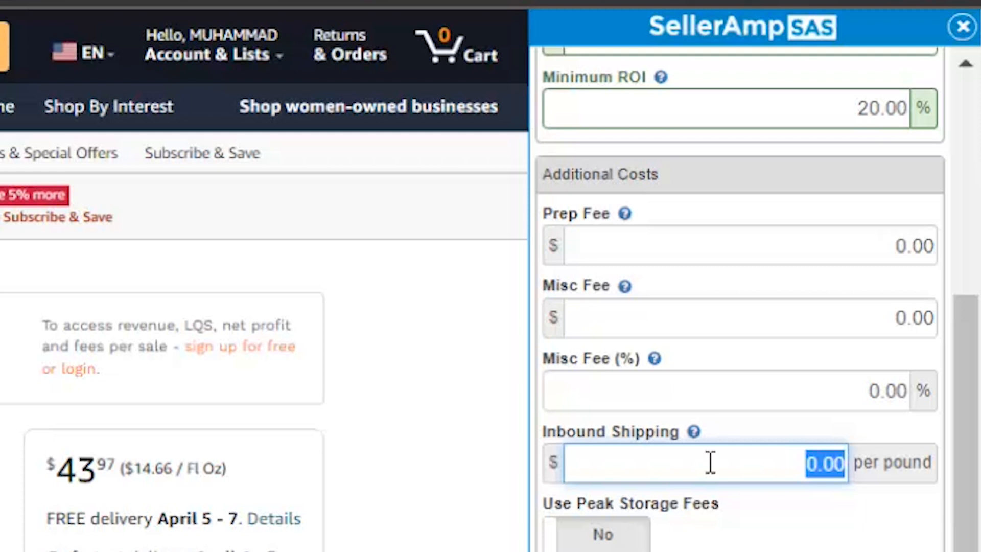
text(0.25)
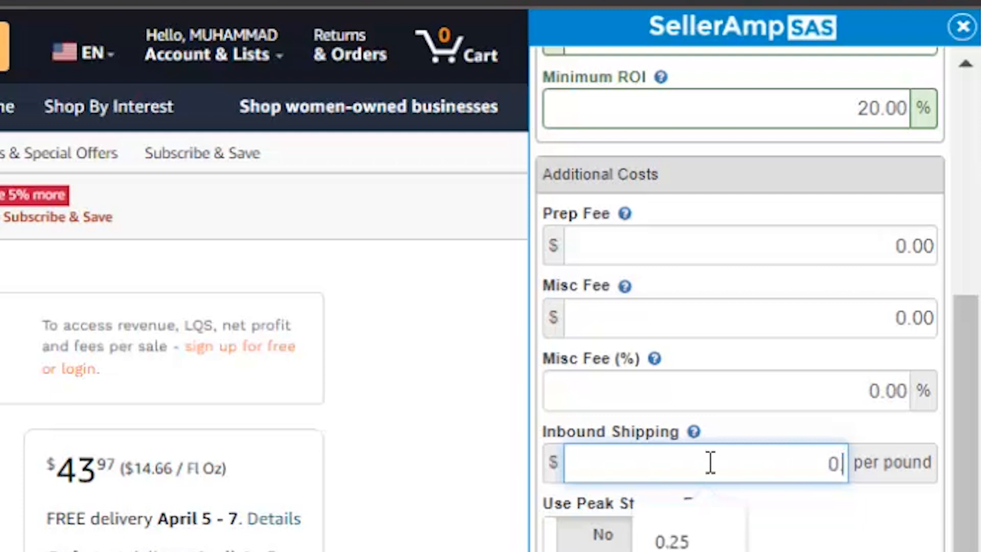
click(781, 546)
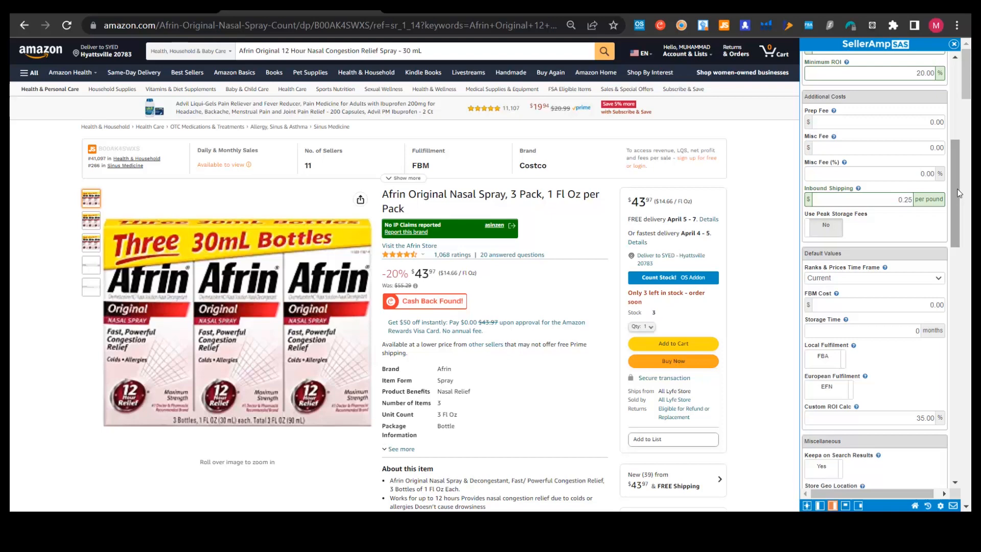
- Switch Use Peak Storage Fees to Yes and back to No
scroll(939, 207, down, 2)
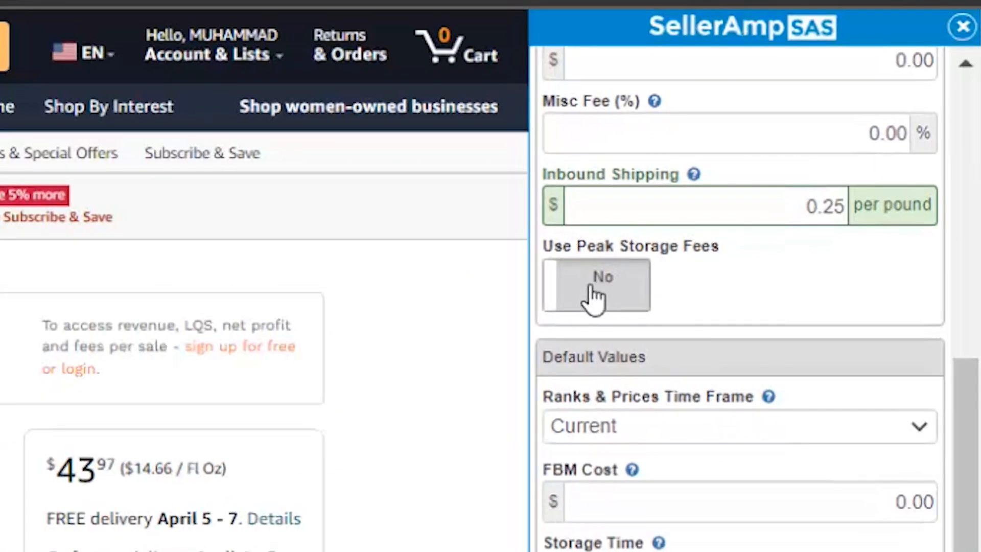
click(586, 290)
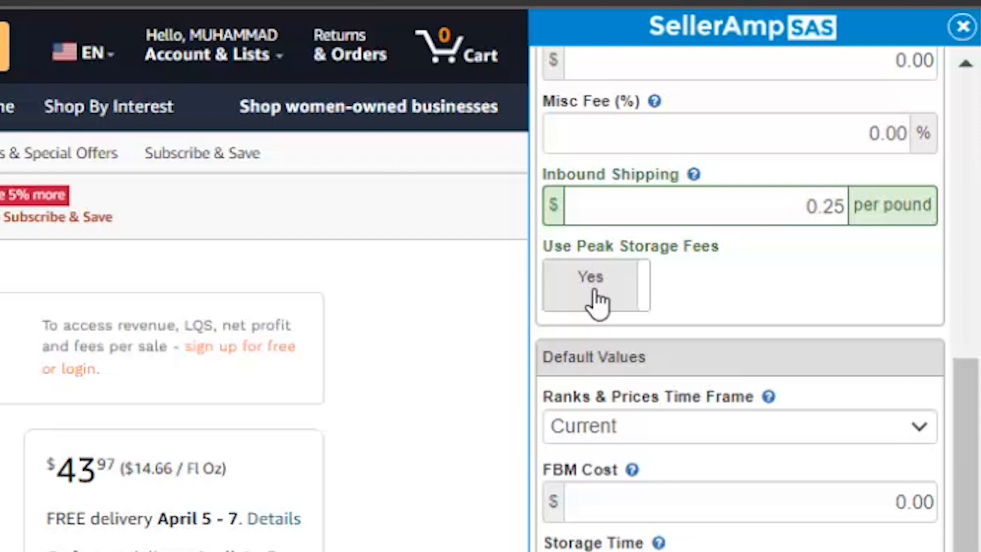
click(596, 301)
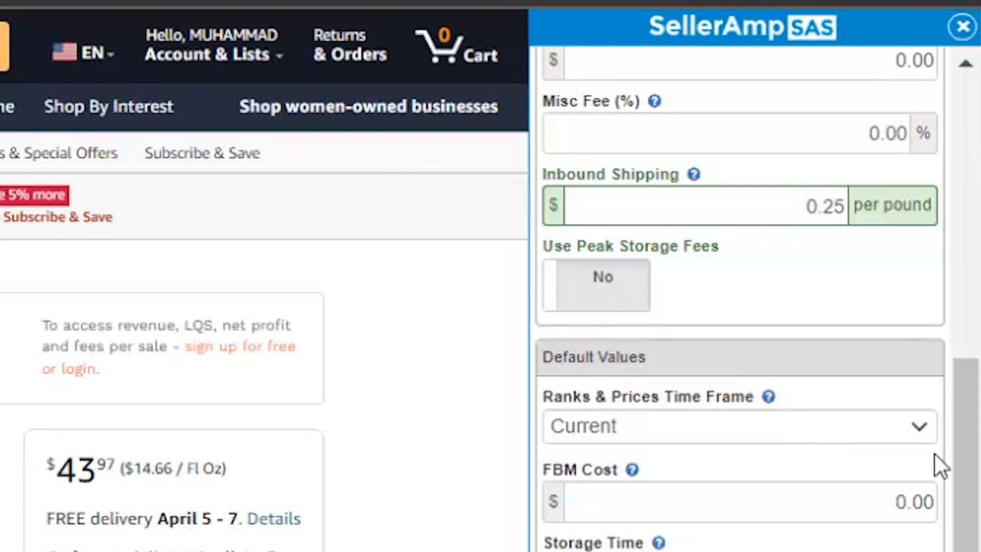
- Review the default values, miscellaneous and Quick Info settings and the SAS Panels list down to the Google Sheets panel
scroll(973, 434, down, 2)
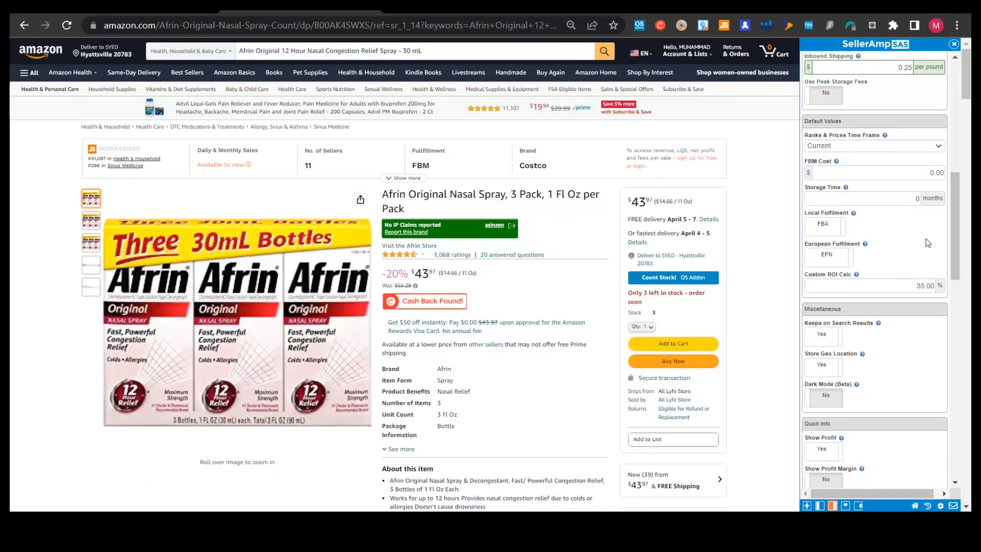
scroll(960, 271, down, 4)
scroll(960, 271, down, 6)
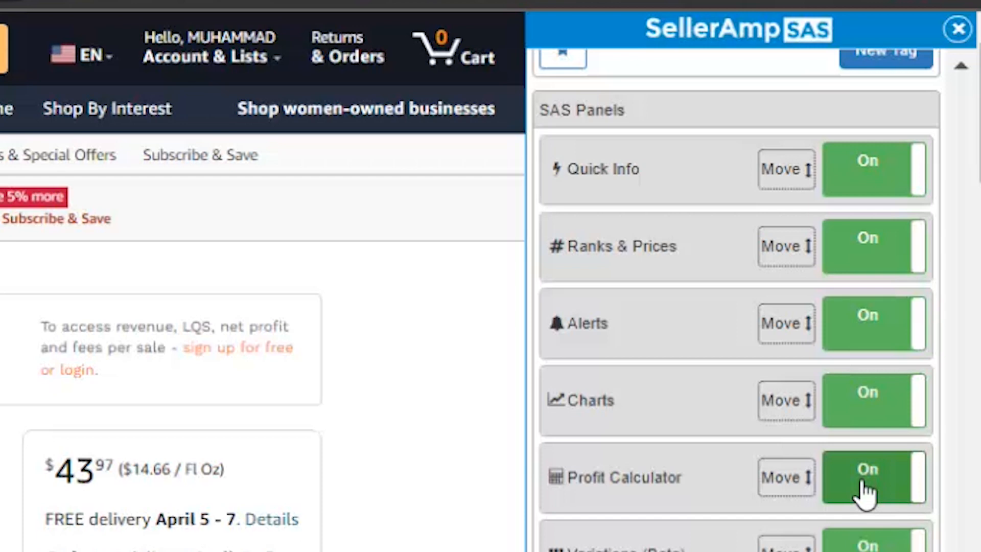
scroll(735, 306, down, 7)
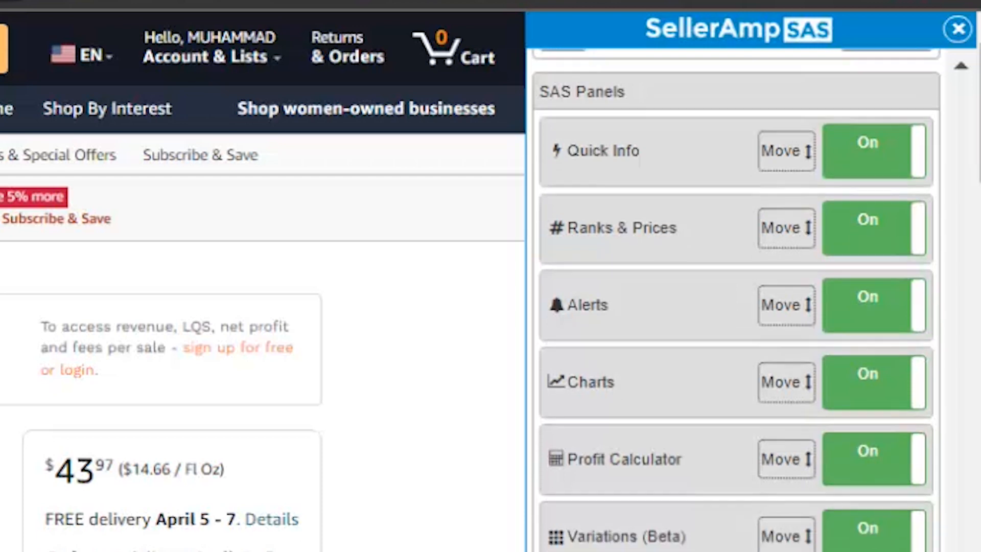
scroll(735, 307, up, 3)
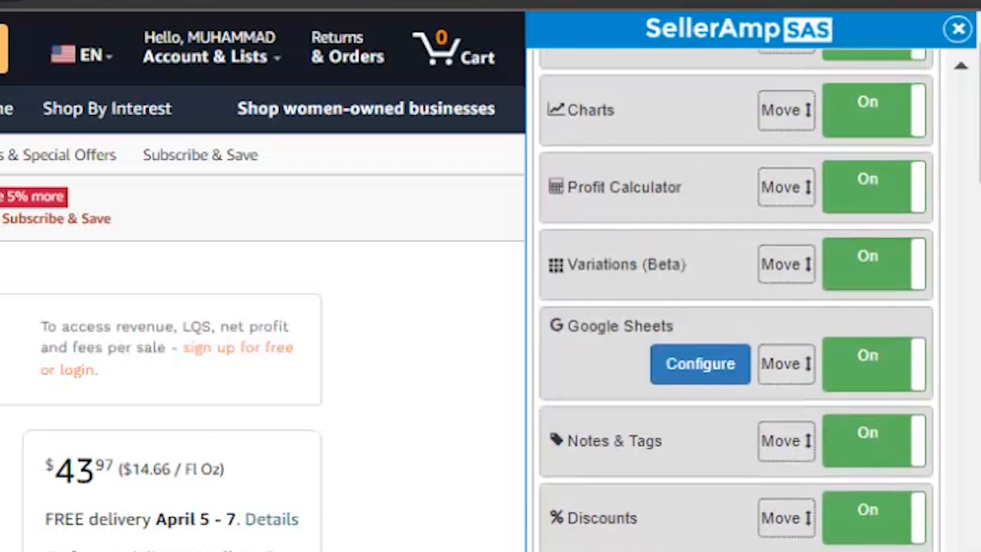
scroll(735, 306, down, 2)
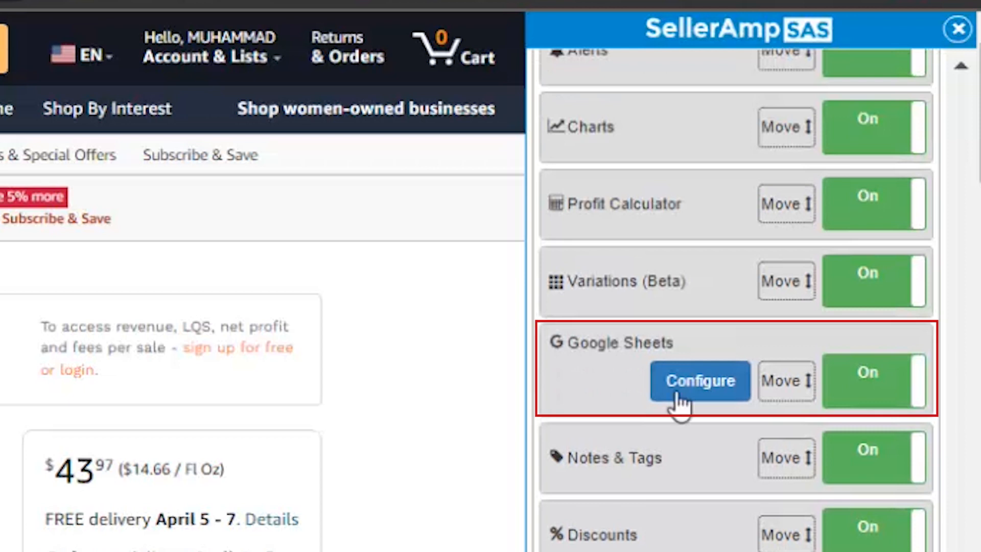
- Open the configuration of the Google Sheets panel and look over the titles of the export sheets
click(704, 365)
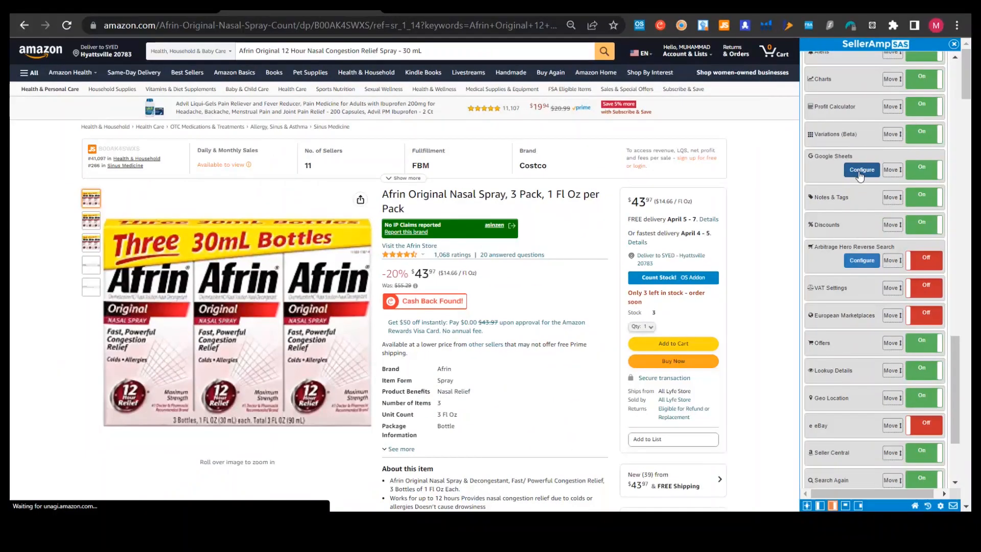
click(697, 384)
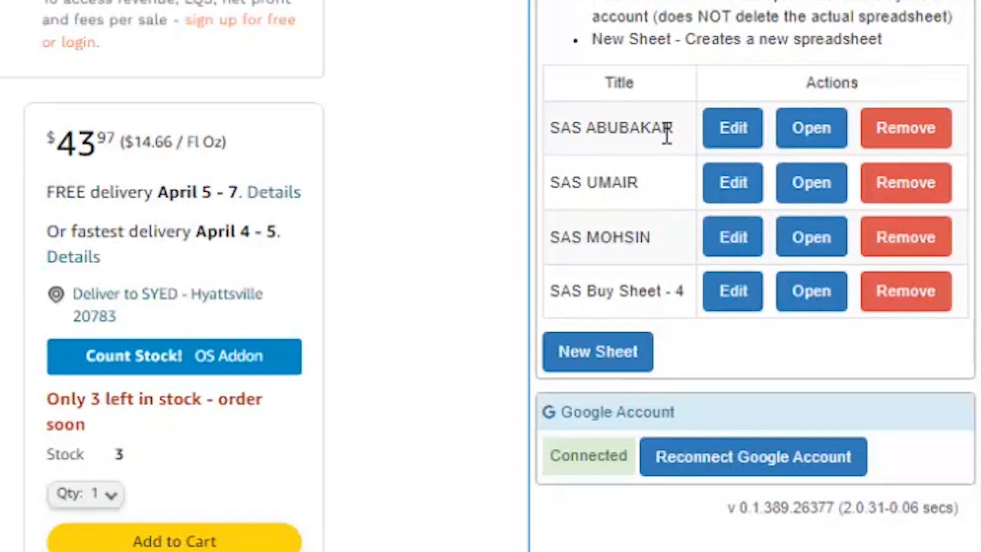
drag(561, 127, 636, 134)
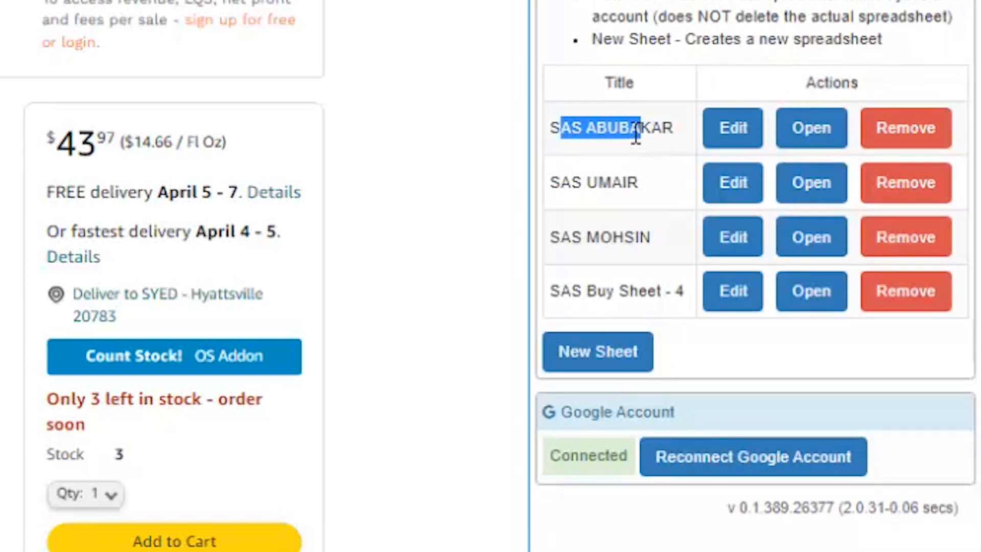
drag(572, 184, 633, 184)
drag(573, 236, 616, 234)
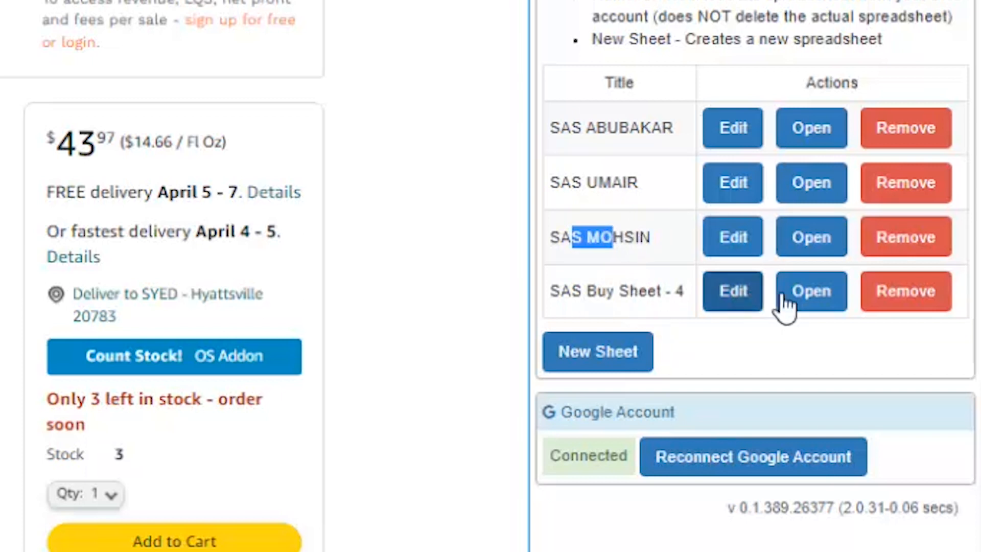
- Remove the SAS Buy Sheet - 4 spreadsheet from the Google Sheets connection list
drag(560, 291, 669, 305)
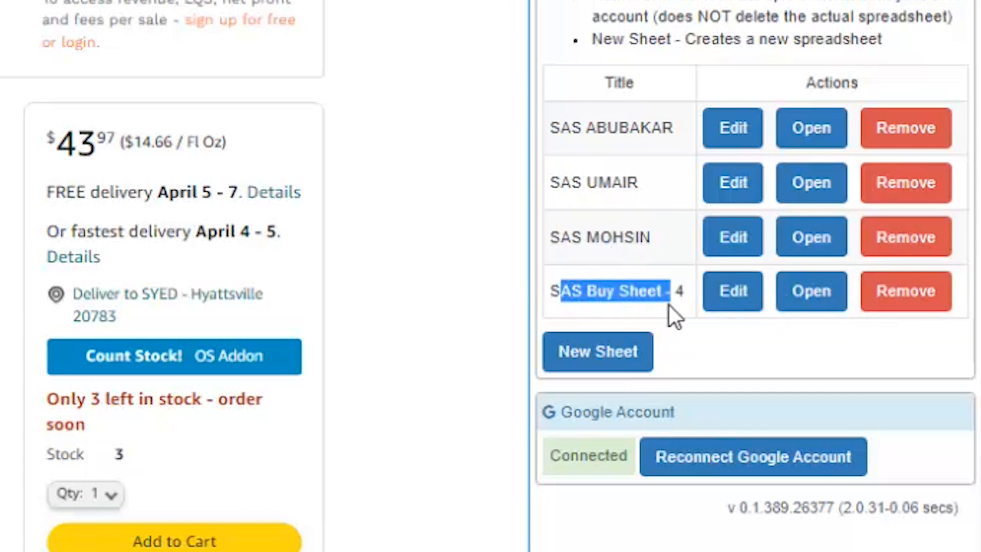
click(630, 294)
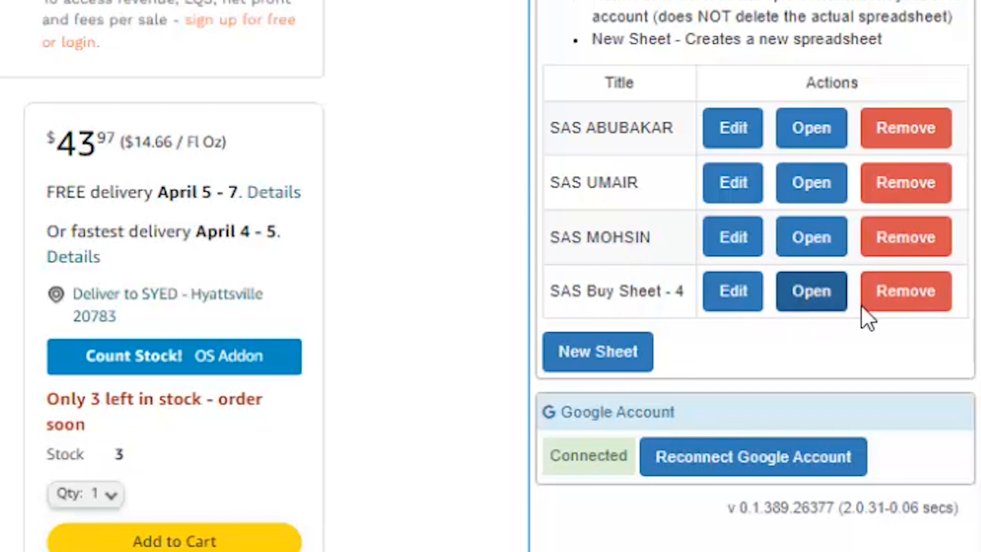
click(900, 305)
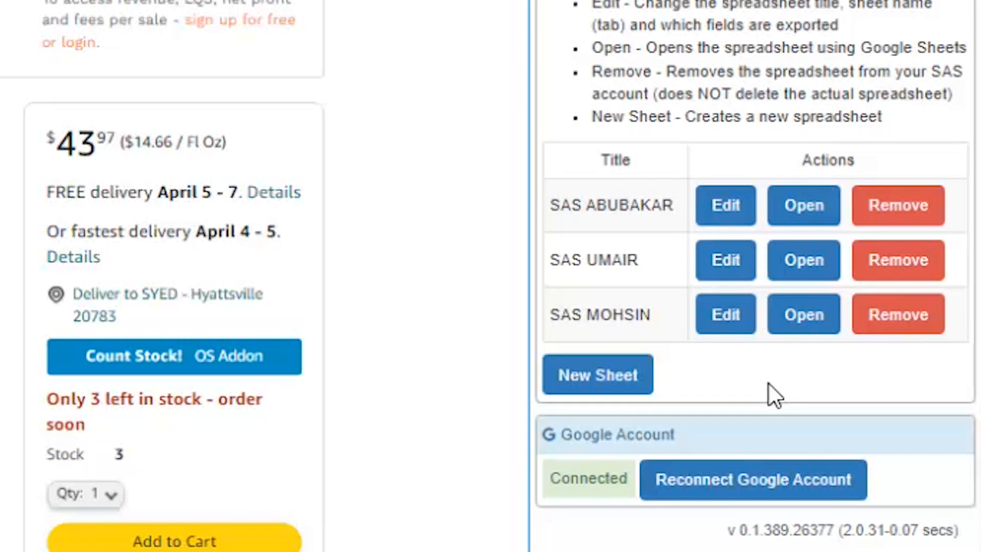
- Create a new export sheet and set its title to SELLERAMP TEST
drag(562, 477, 616, 492)
click(593, 545)
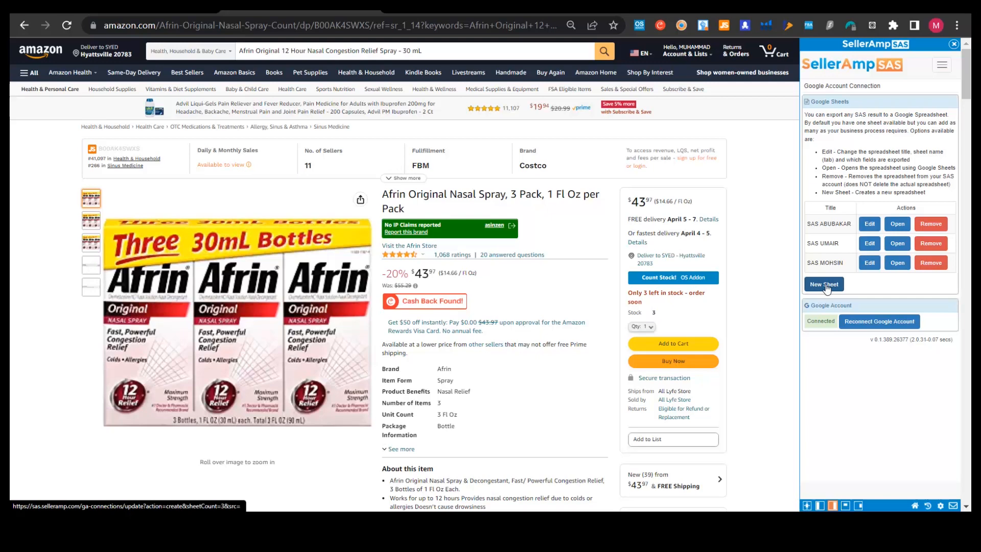
click(824, 285)
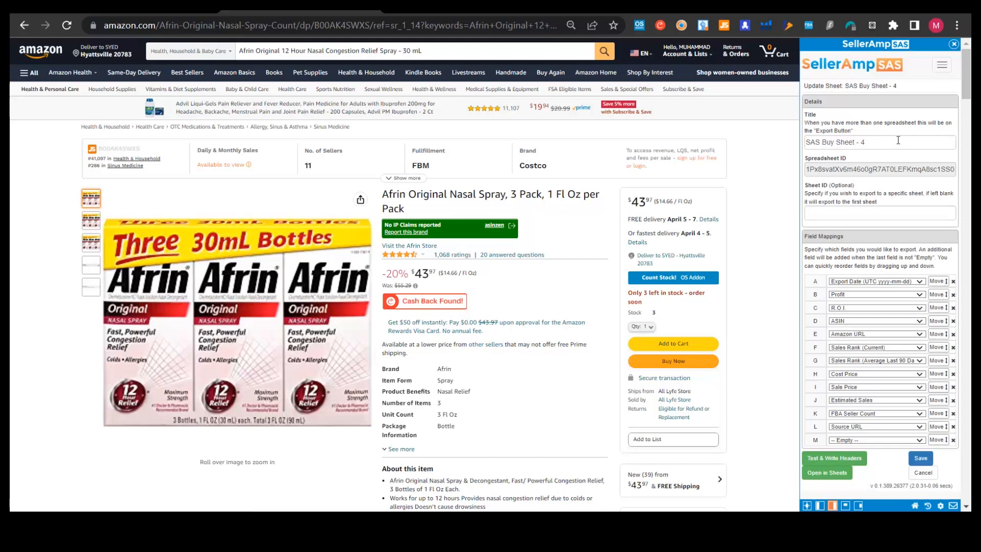
scroll(403, 275, down, 1)
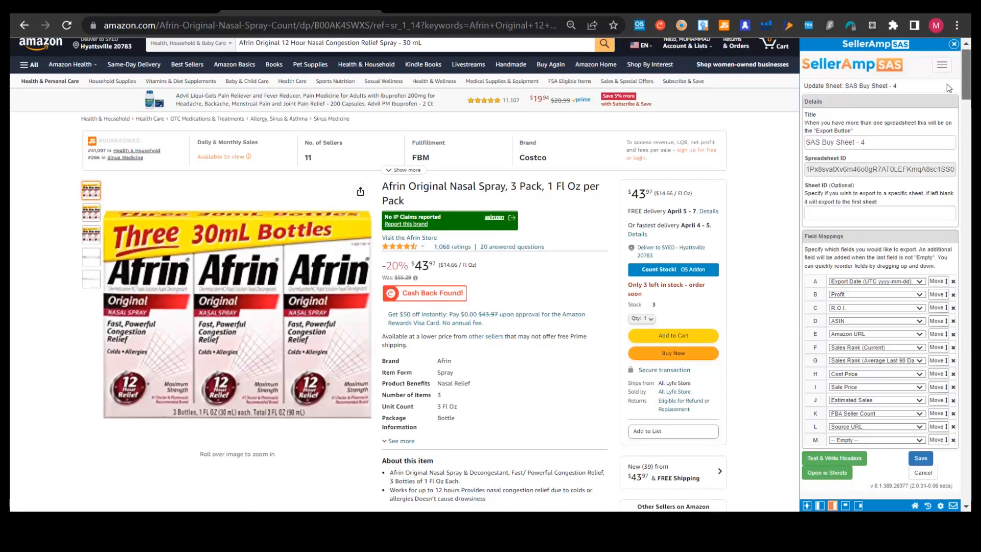
click(875, 142)
drag(874, 142, 807, 143)
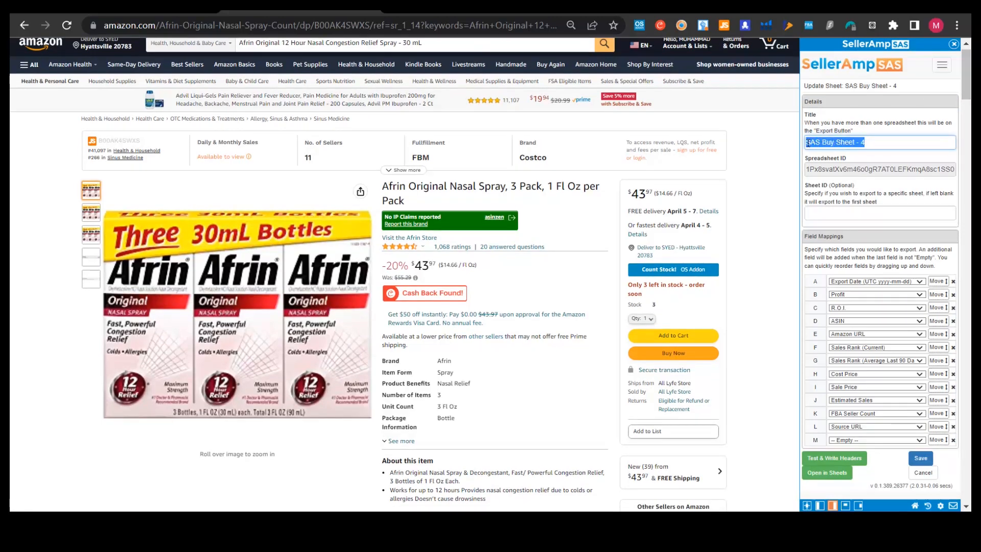
text(SELLERAMP)
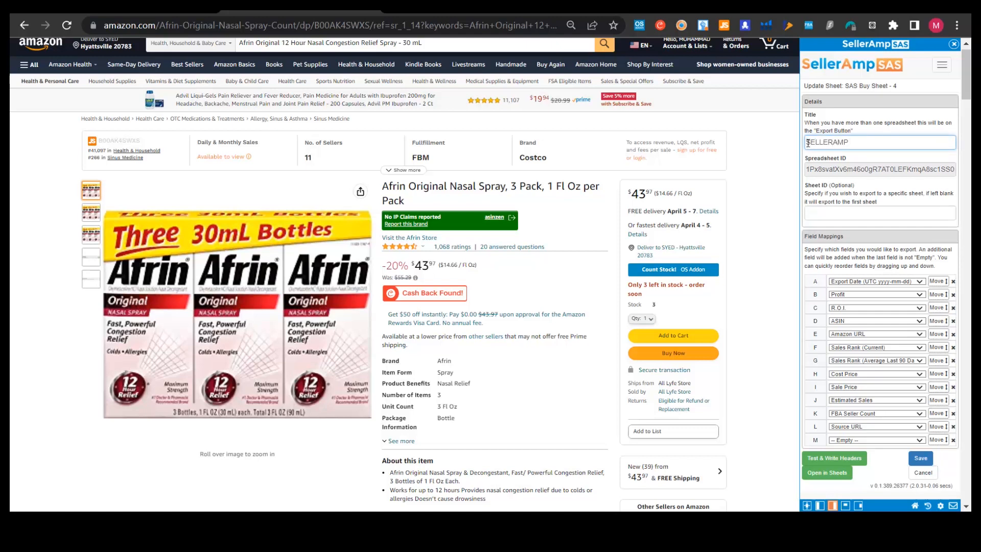
text( TEST)
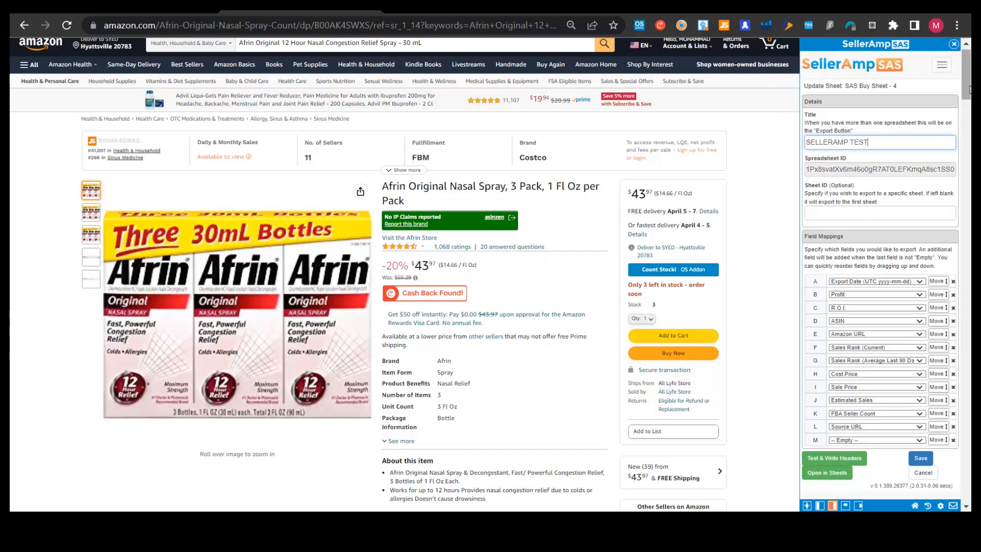
- Check the Spreadsheet ID and the optional Sheet ID fields of the new export sheet
scroll(969, 97, down, 2)
double_click(829, 170)
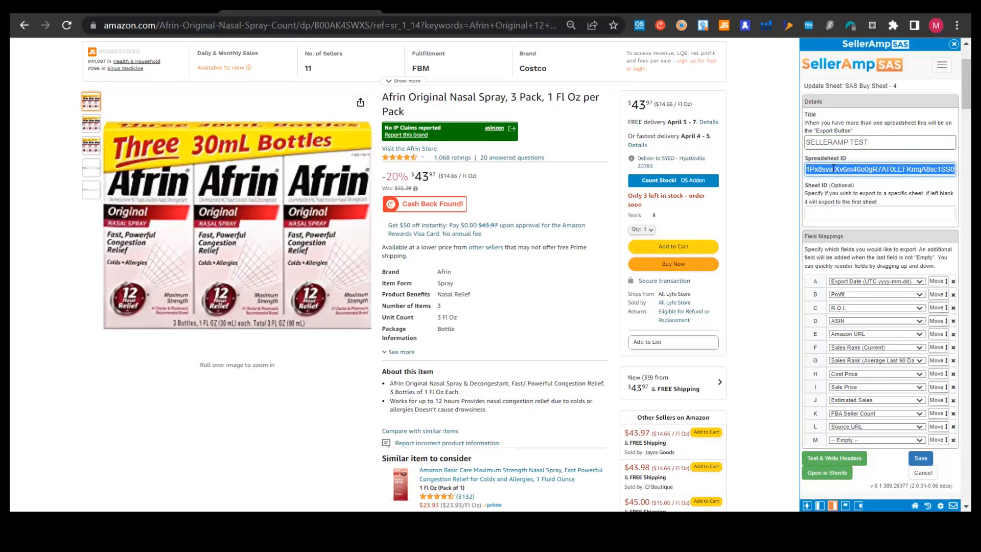
click(838, 212)
double_click(831, 170)
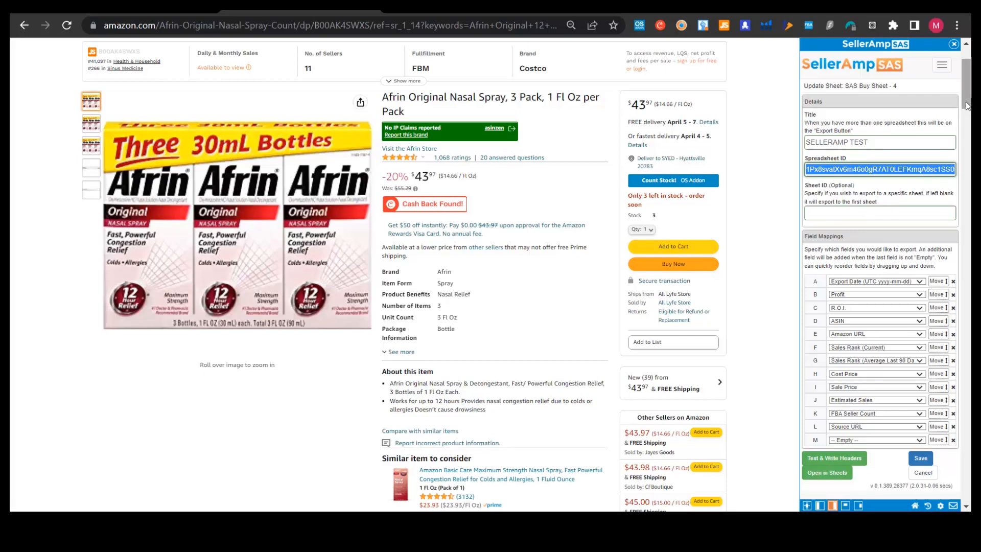
drag(967, 97, 967, 110)
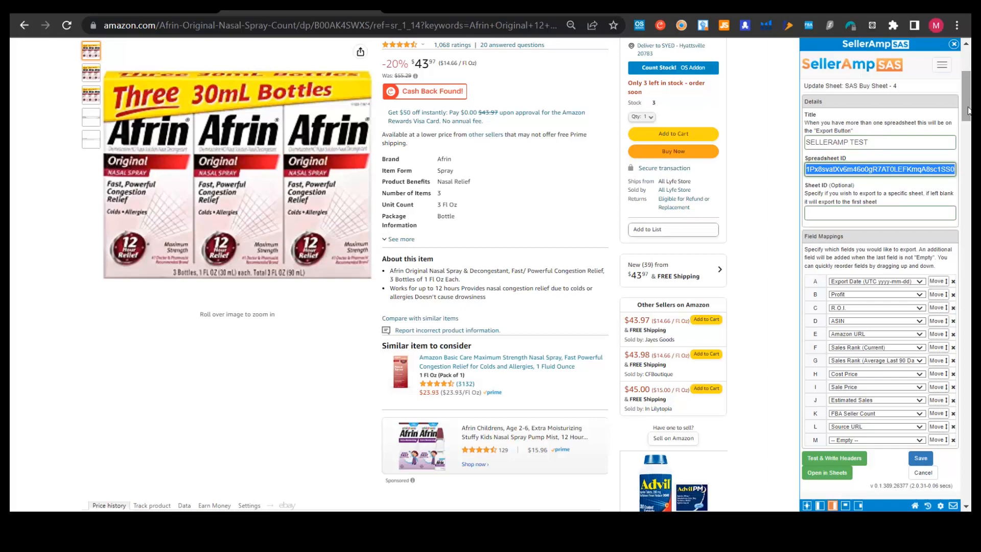
drag(968, 110, 968, 87)
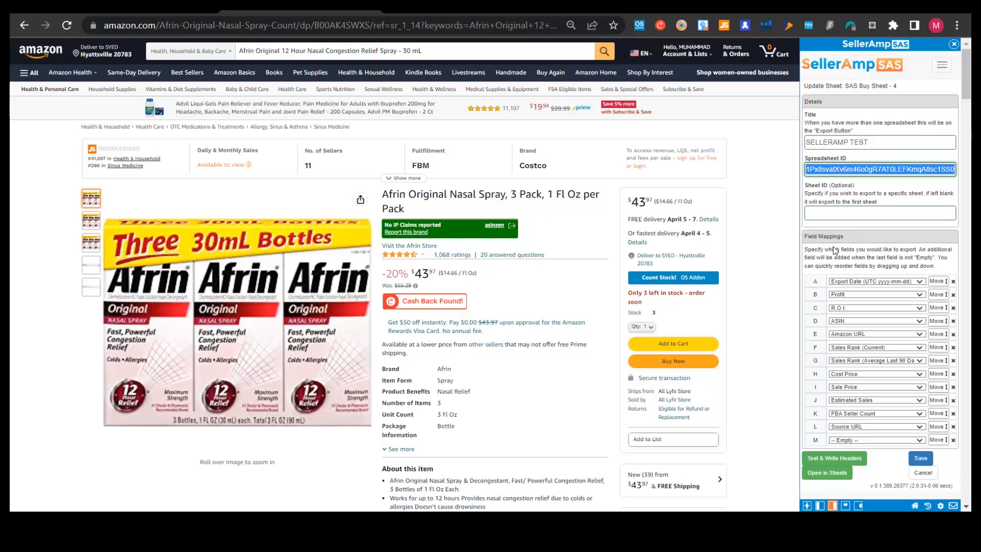
- Look over the field mappings from column A on, and write their headers to the spreadsheet
click(843, 284)
click(845, 284)
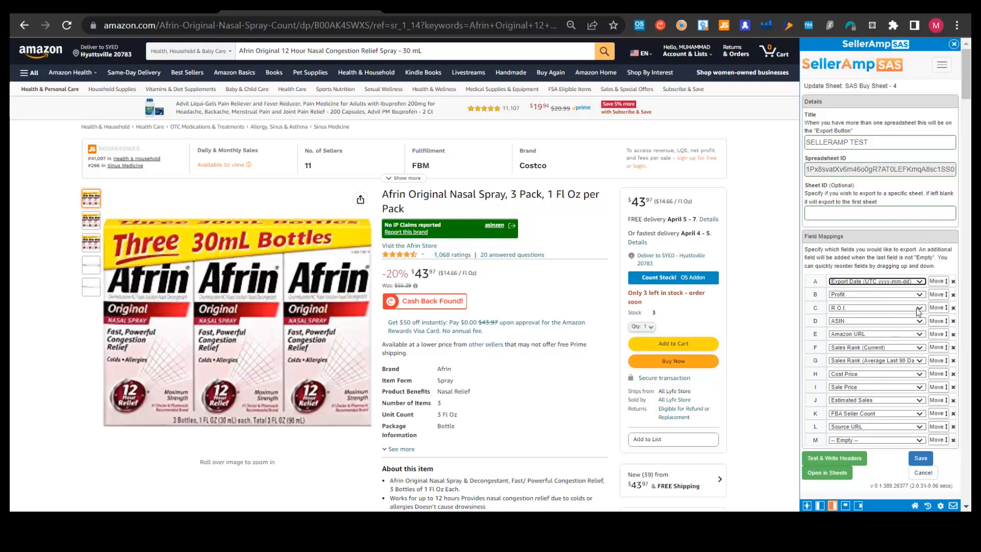
drag(938, 281, 939, 284)
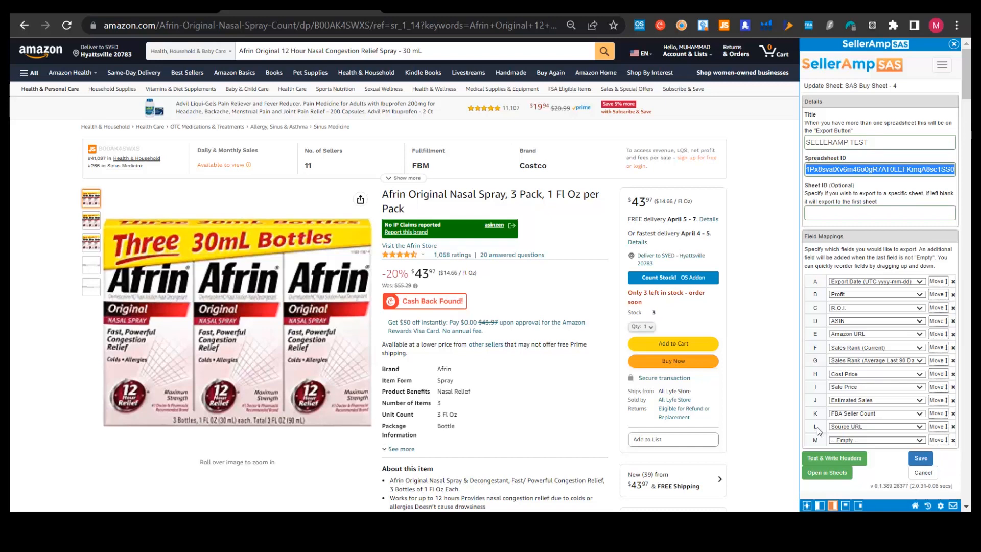
click(816, 461)
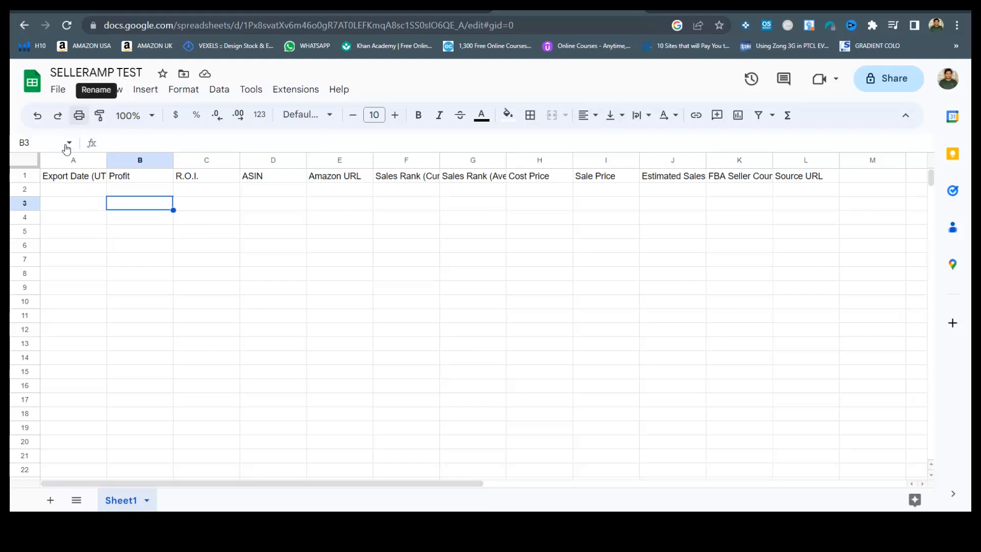
- In the SELLERAMP TEST Google spreadsheet, change the export date header in cell A1 to Date
click(77, 179)
click(128, 177)
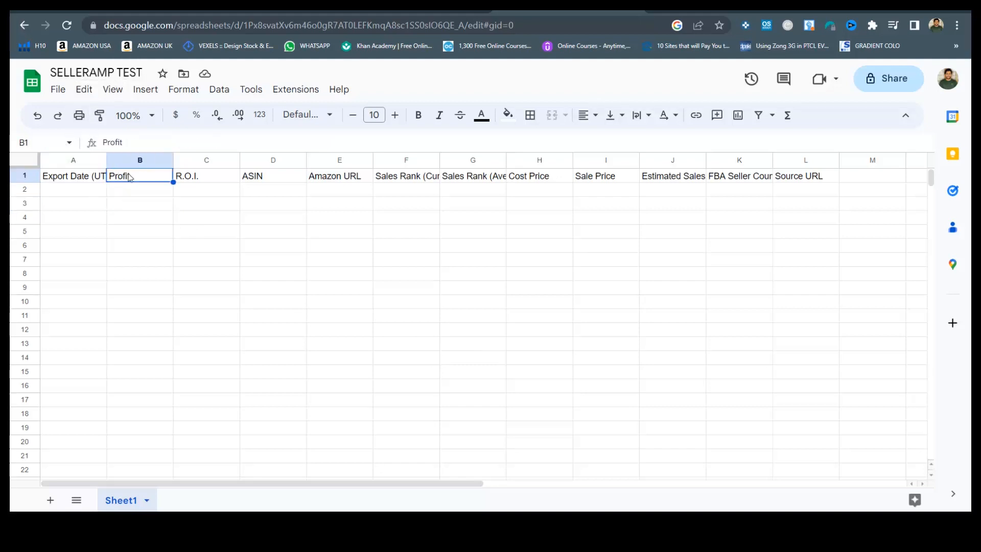
click(85, 180)
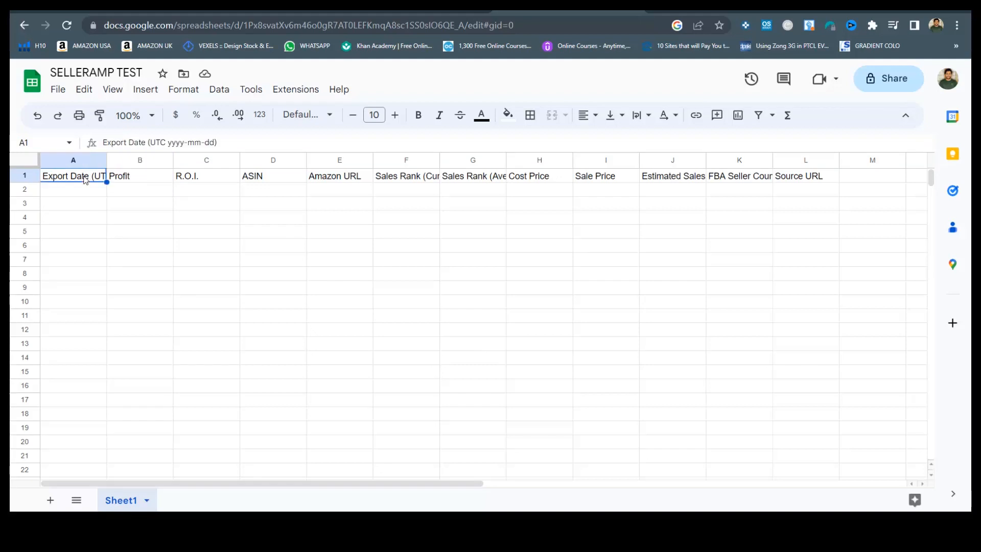
text(Date)
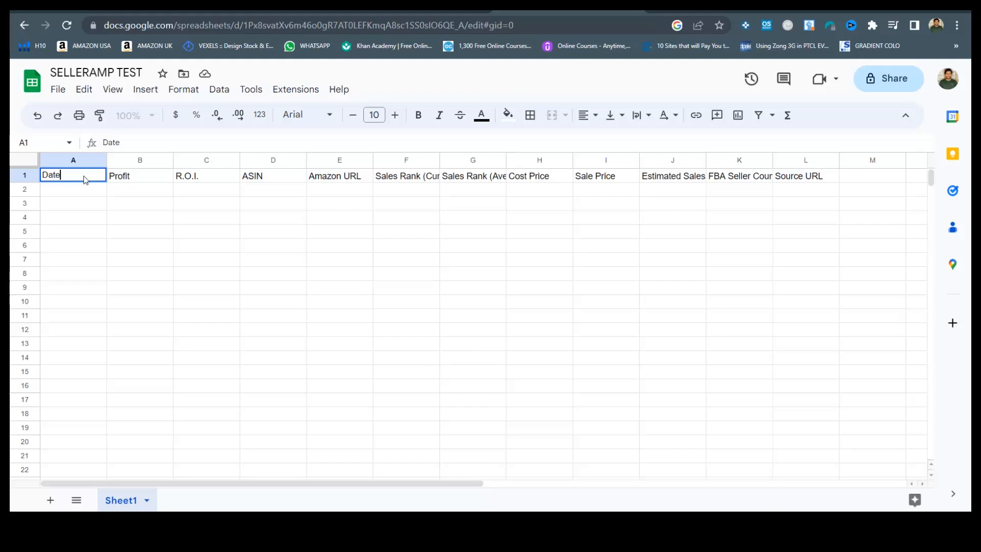
key(Tab)
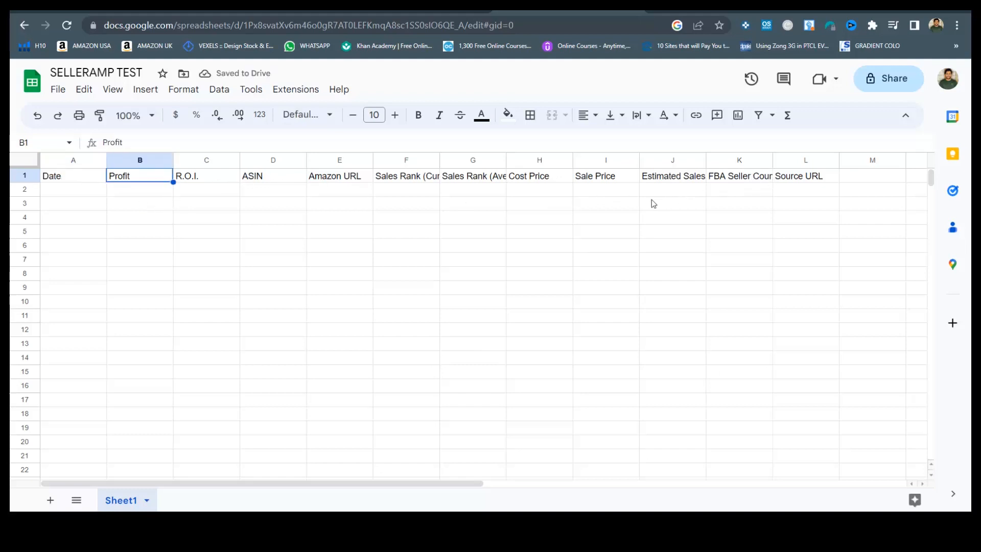
- Widen the two Sales Rank columns and the Cost Price column to fit their headers
drag(506, 160, 534, 160)
drag(438, 159, 472, 160)
drag(567, 160, 599, 159)
drag(664, 160, 674, 160)
click(206, 250)
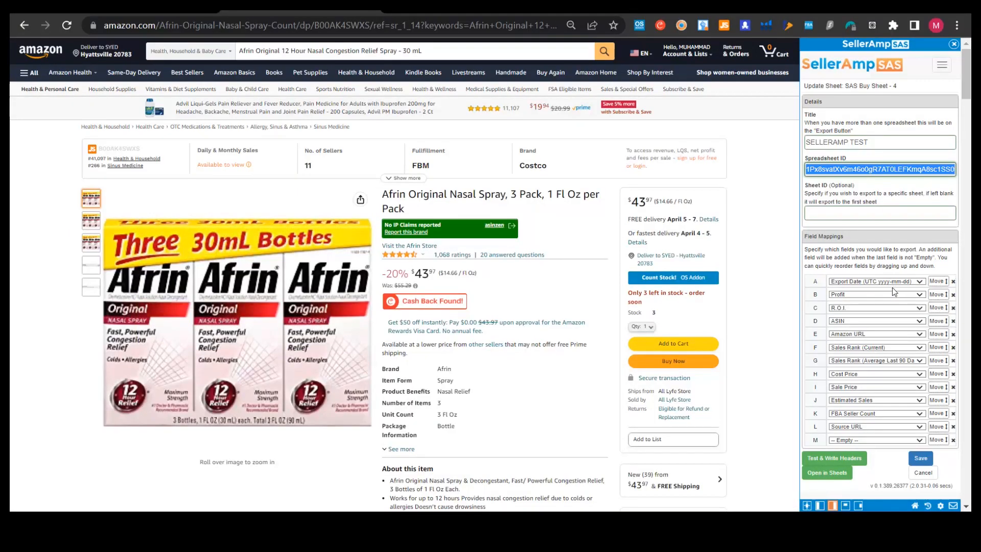
- Save the export sheet's settings in SellerAmp and check the SELLERAMP TEST entry in the Google Sheets list
click(921, 458)
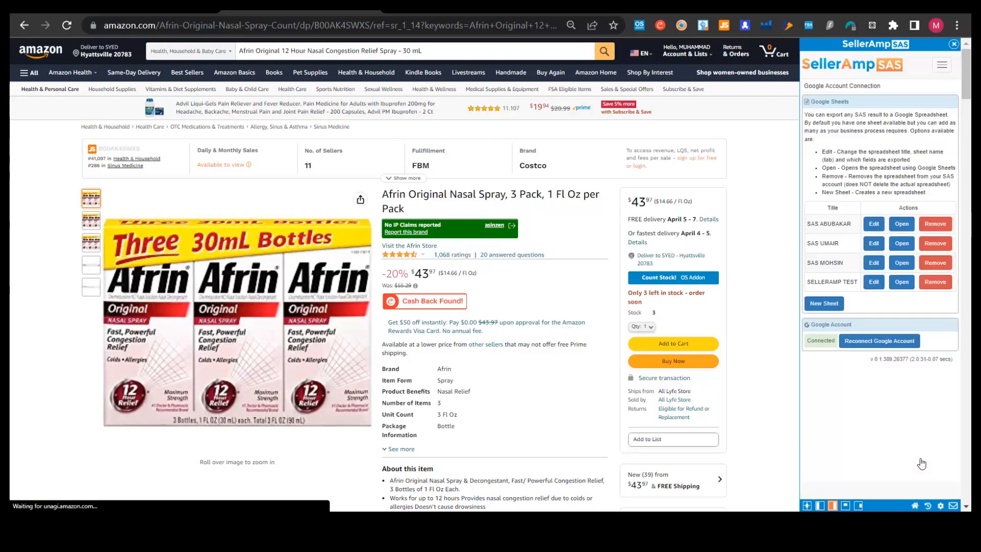
drag(813, 282, 851, 282)
click(829, 281)
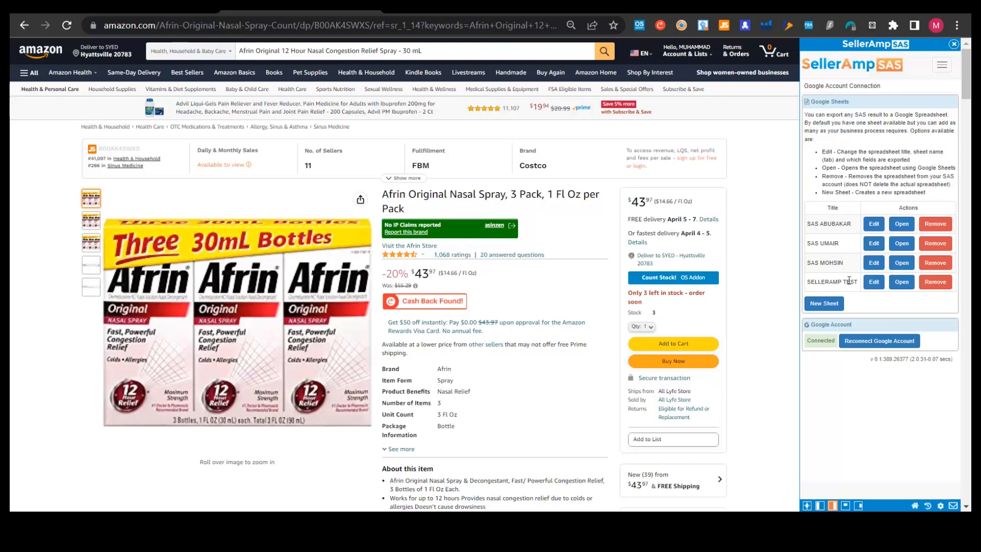
scroll(854, 404, down, 2)
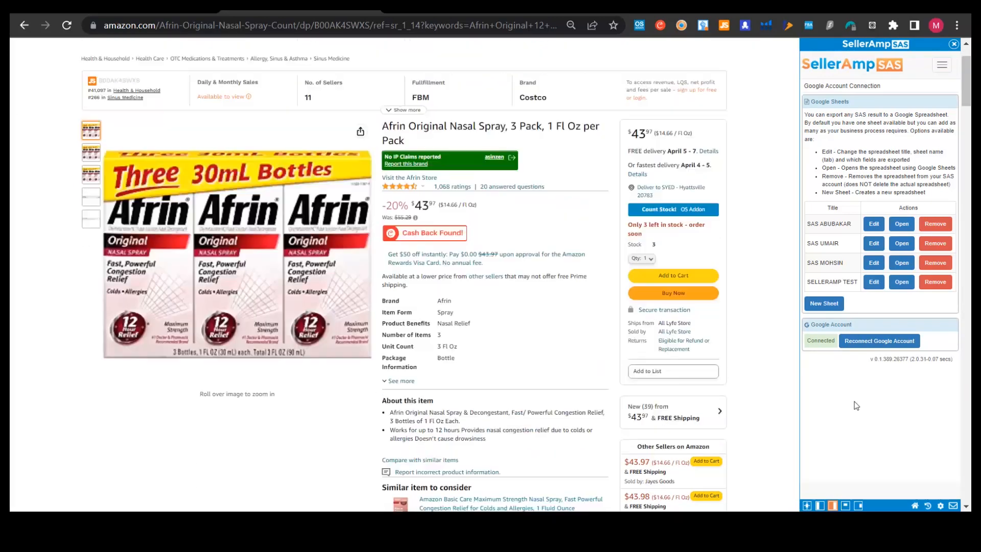
scroll(854, 402, up, 2)
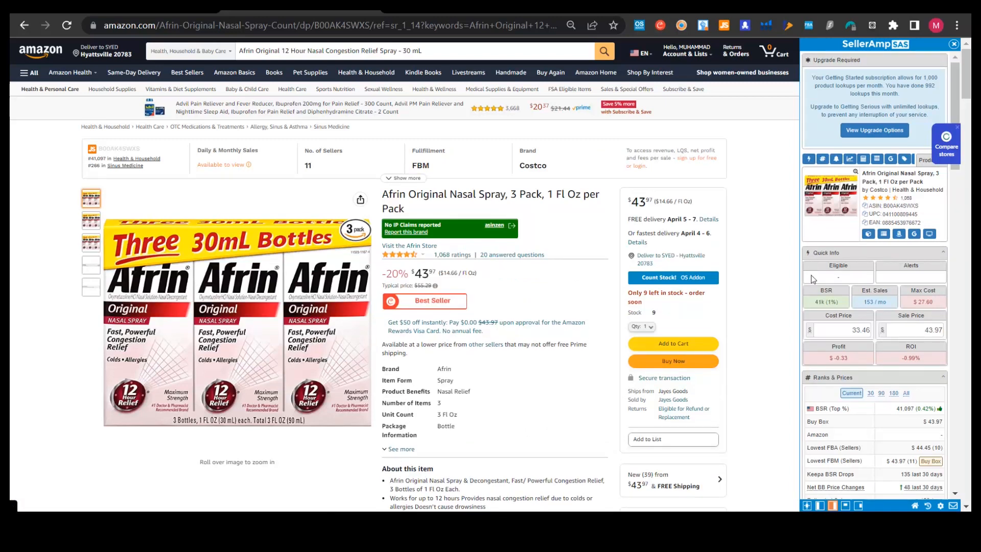
- Set the Cost Price of the Afrin nasal spray to 25.00 in Quick Info
click(850, 330)
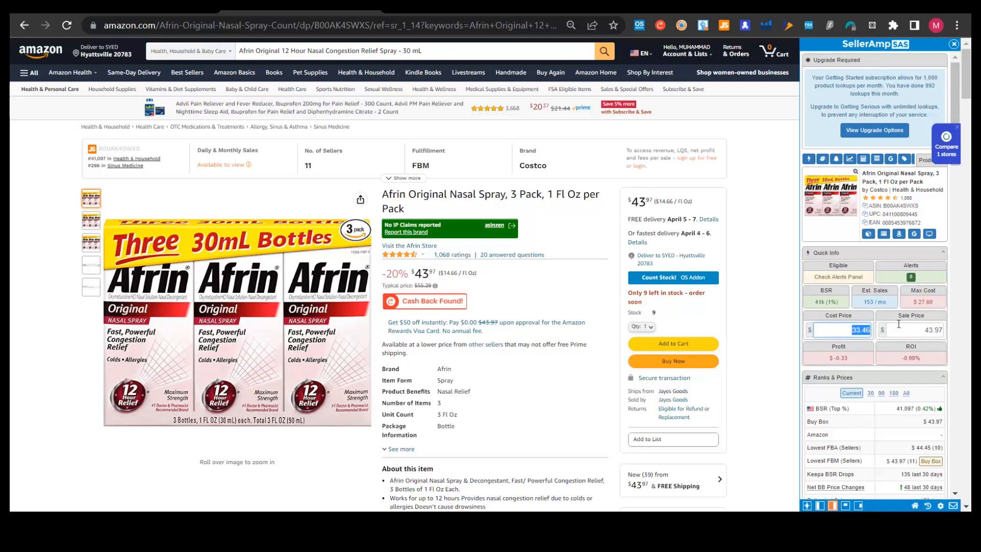
text(25)
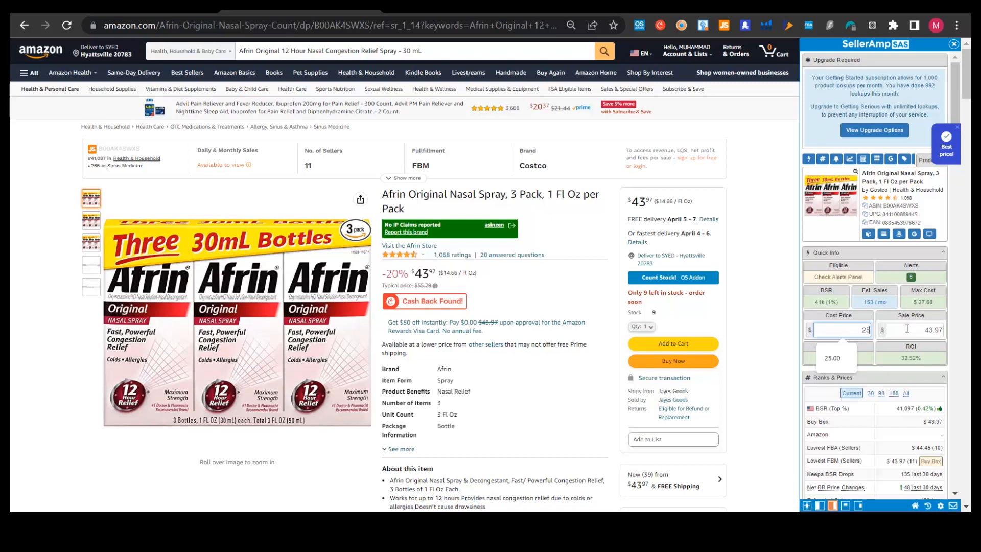
click(907, 329)
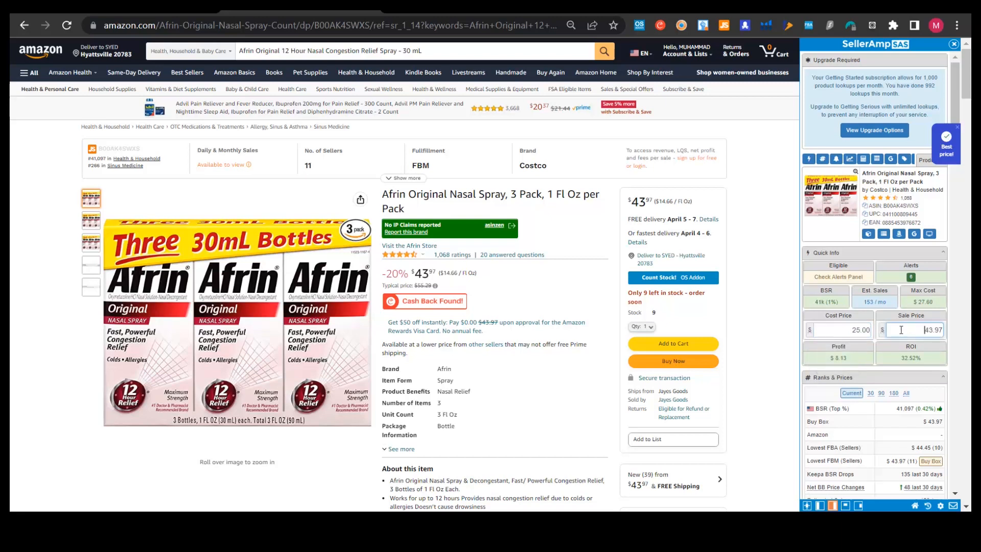
- Check the product's Cost Price, Sale Price and estimated monthly sales in Quick Info
key(shift+Tab)
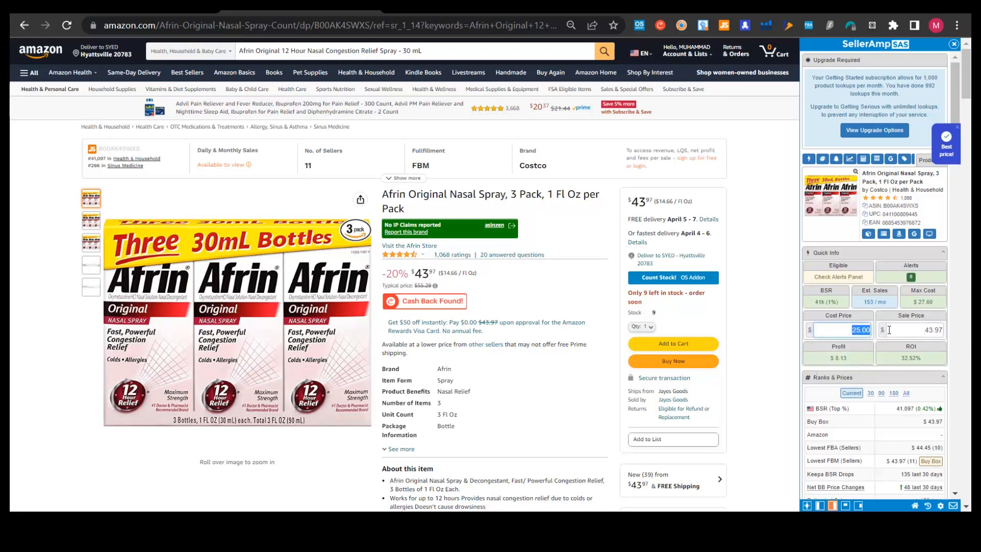
key(Tab)
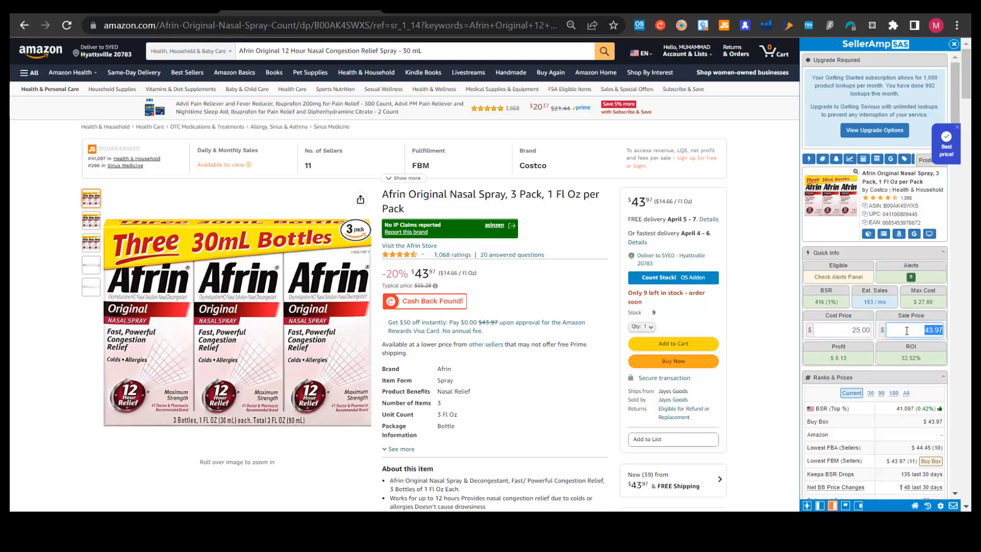
click(864, 305)
drag(863, 303, 889, 304)
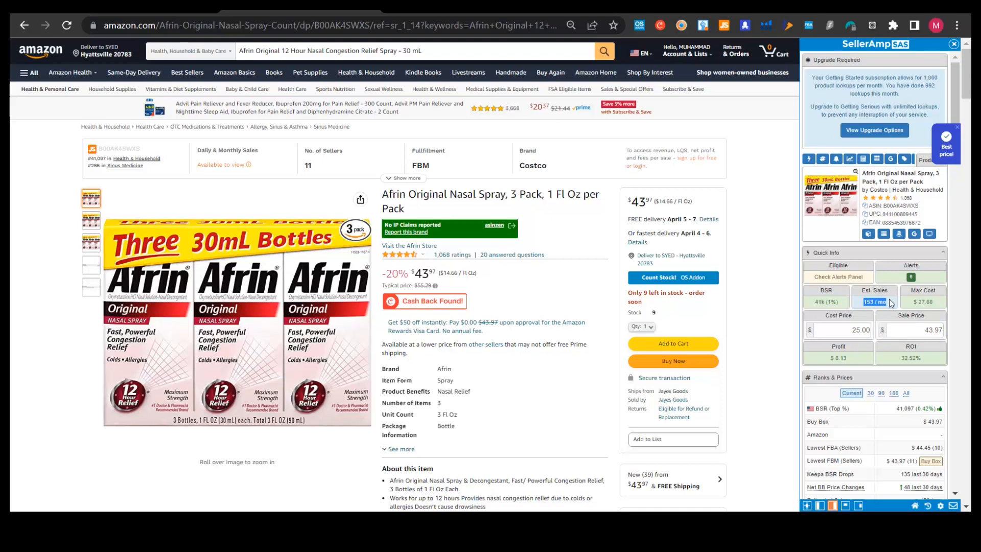
- Set the product's source to walmart.com in SellerAmp's Lookup Details and save it
click(821, 302)
scroll(818, 298, down, 3)
scroll(842, 240, up, 3)
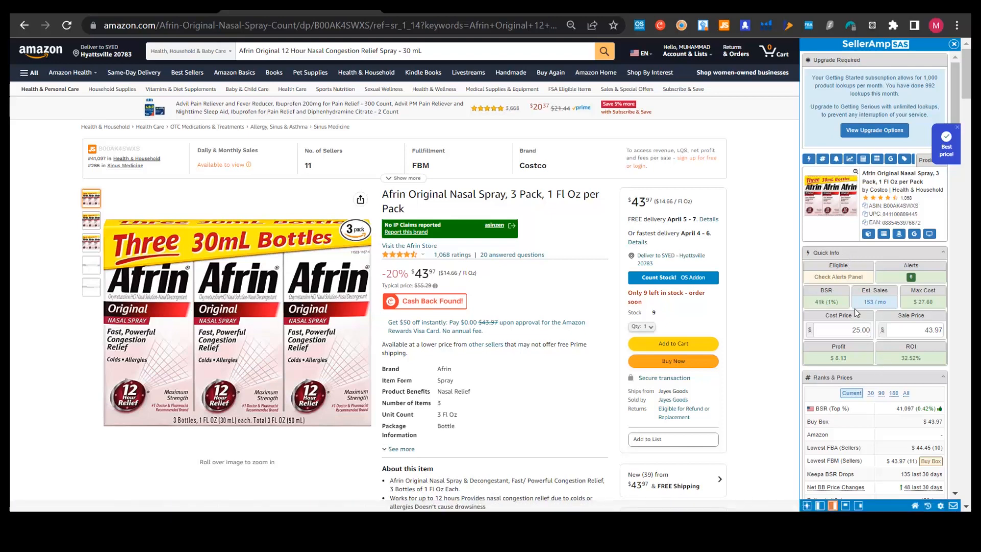
scroll(856, 312, down, 3)
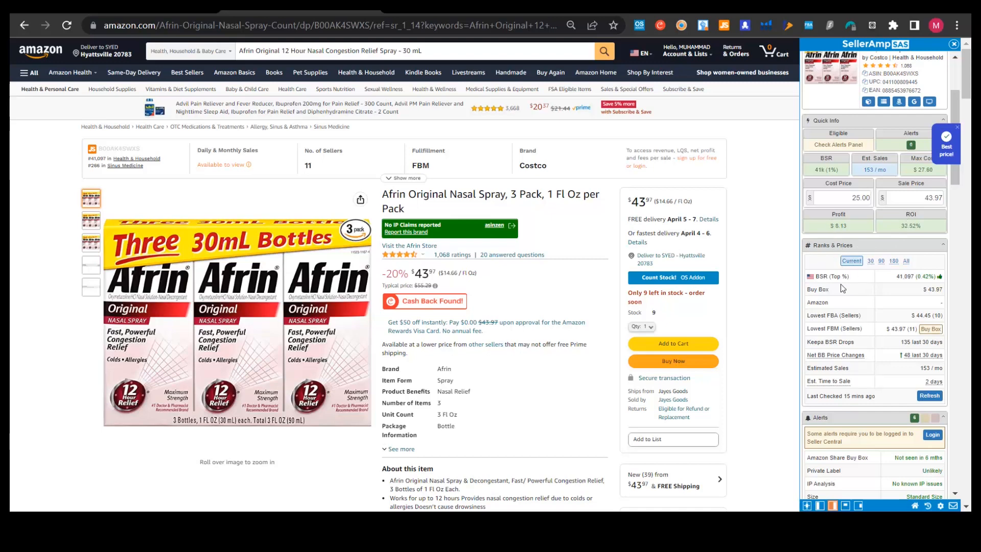
scroll(840, 286, down, 7)
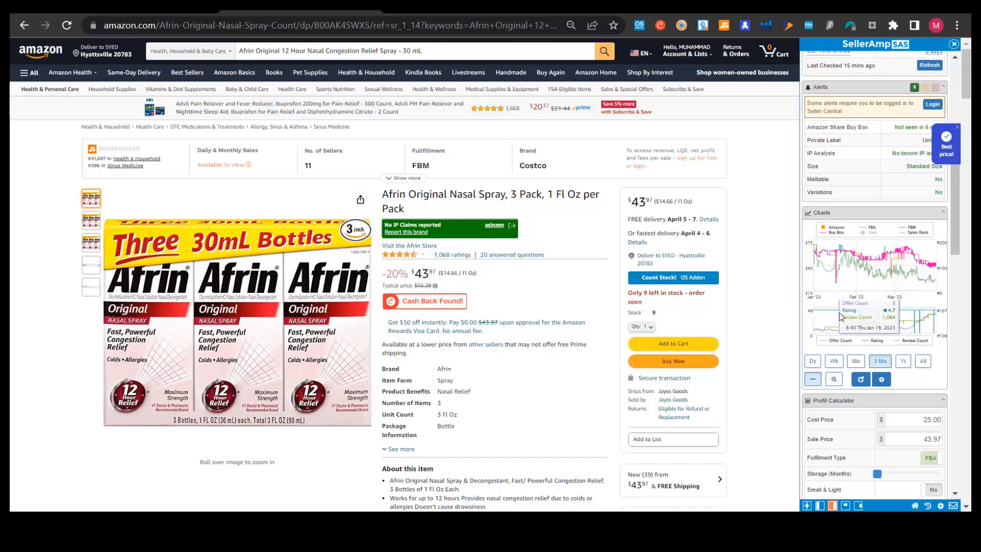
scroll(838, 316, down, 12)
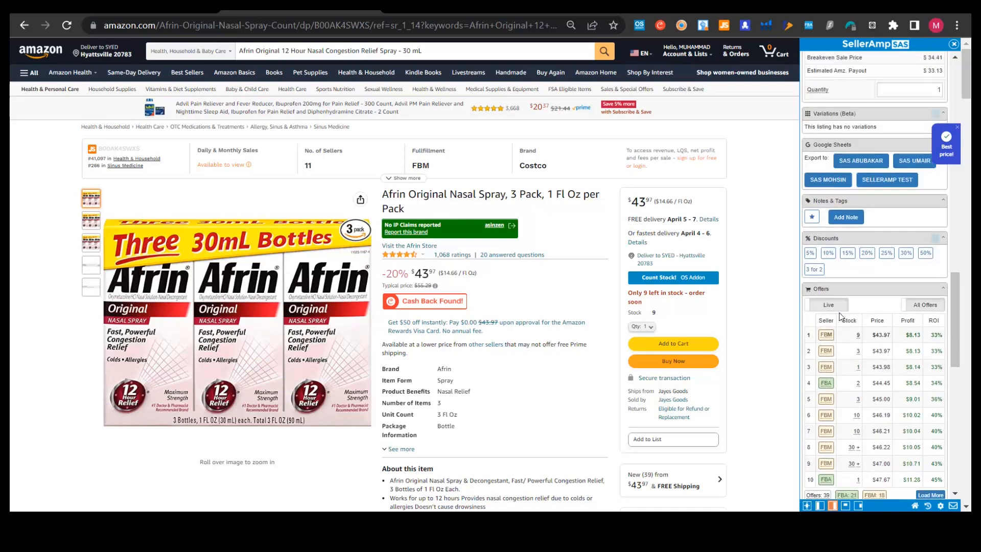
scroll(840, 316, down, 4)
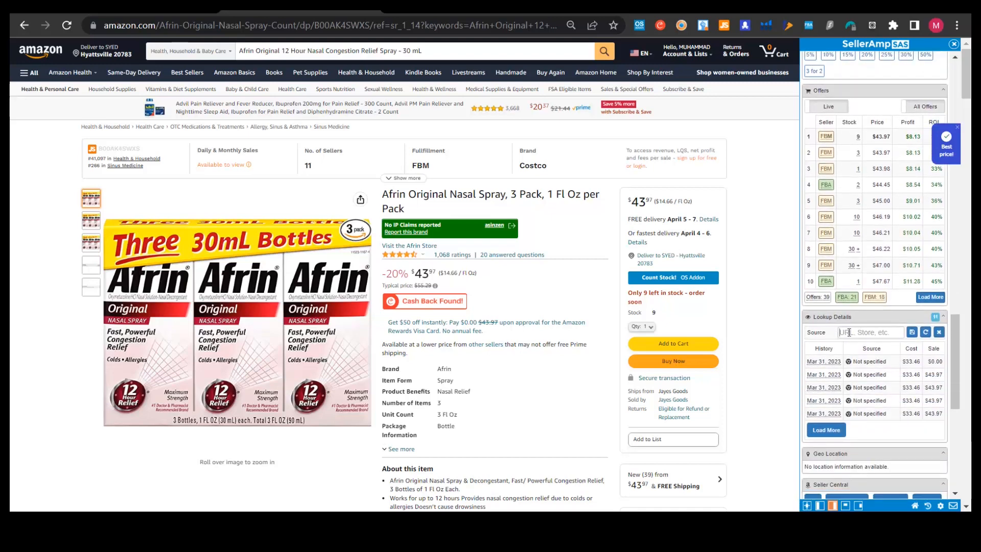
click(849, 332)
text(walmart.com)
click(911, 332)
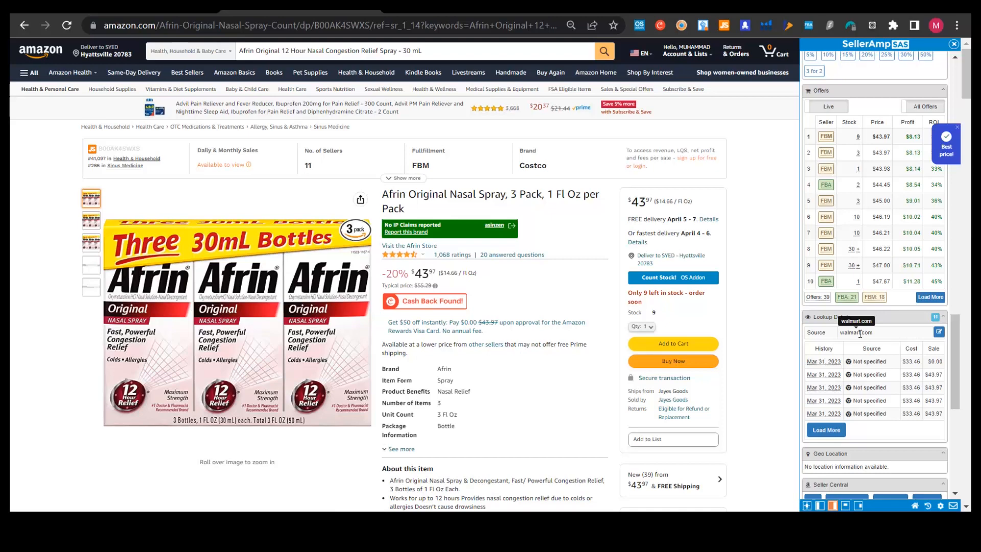
- Export the Afrin product's data to the SELLERAMP TEST sheet and switch to that spreadsheet in Google Sheets
scroll(859, 333, up, 4)
scroll(859, 334, up, 1)
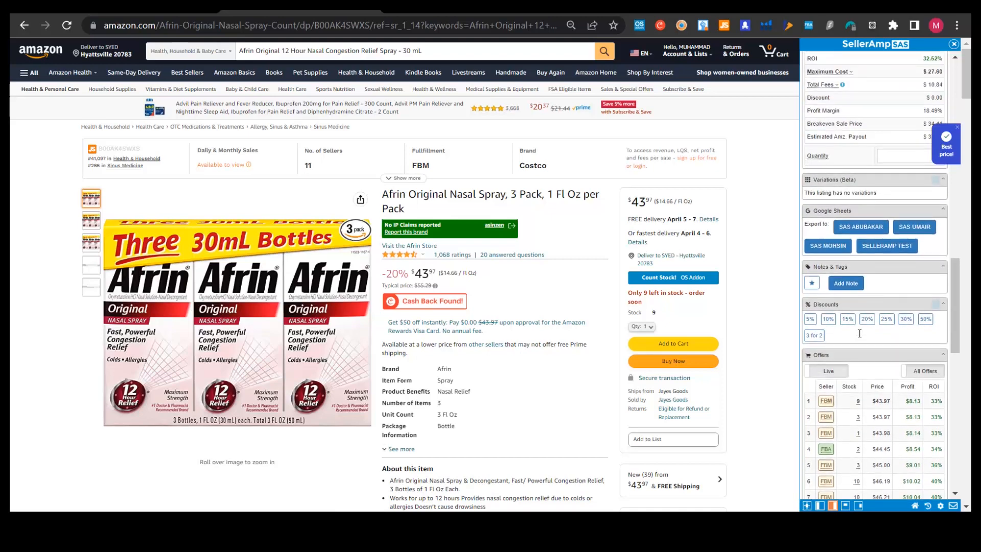
click(898, 253)
mouse_move(169, 520)
click(148, 499)
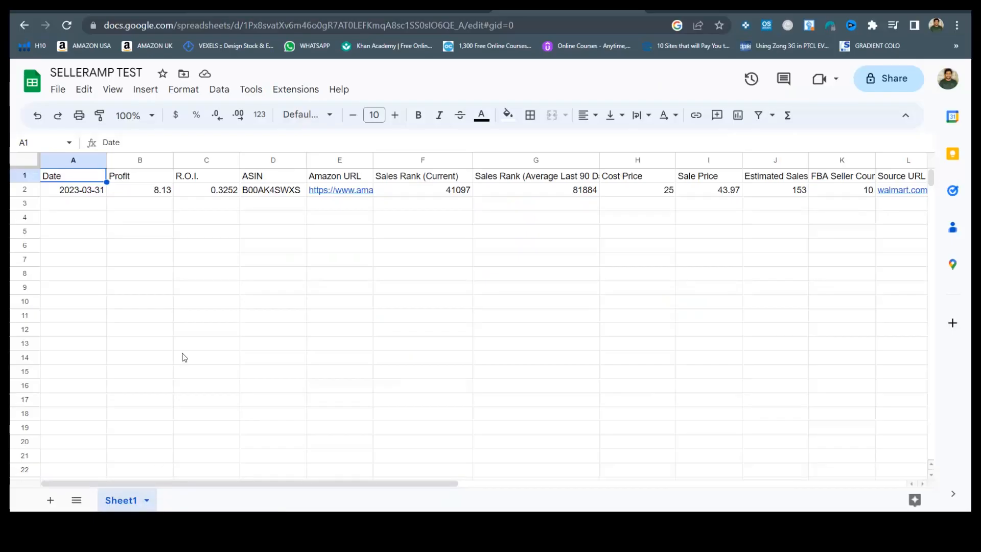
- Examine the exported product row 2, starting with its Date and Profit cells
click(185, 357)
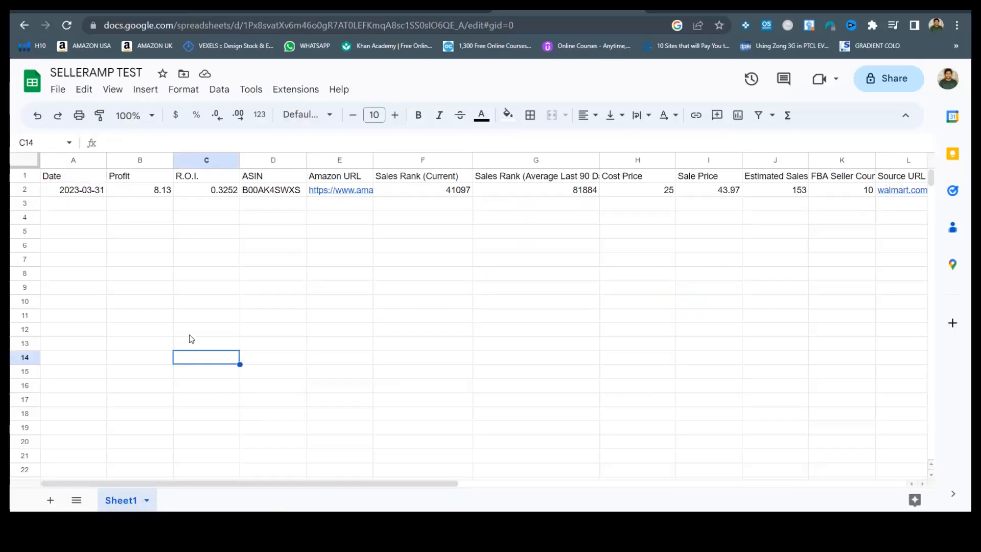
click(24, 190)
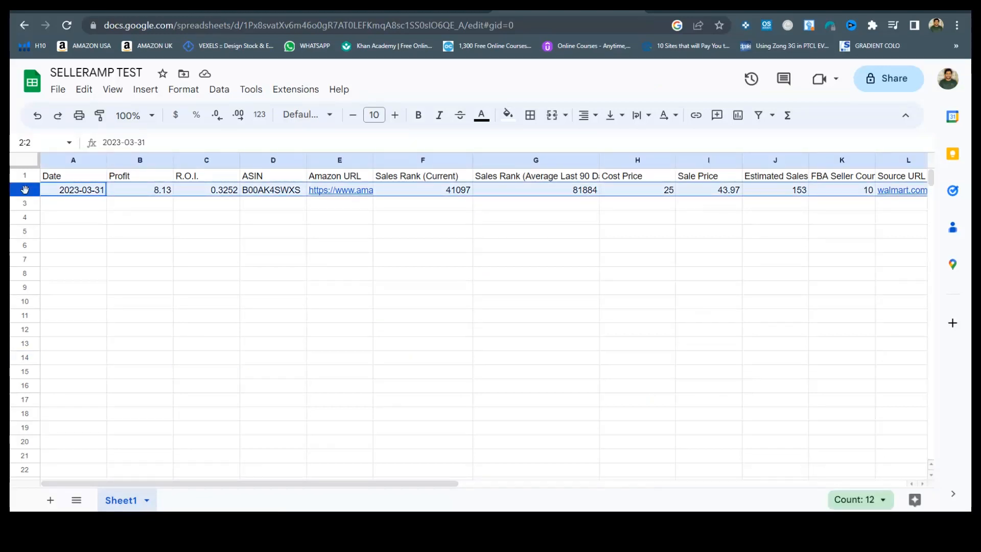
click(81, 219)
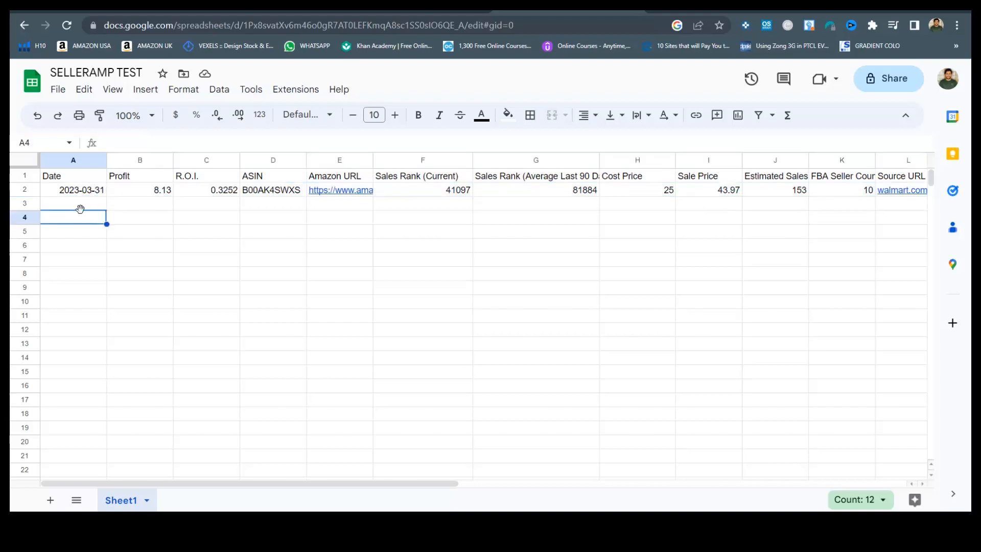
click(79, 191)
click(127, 190)
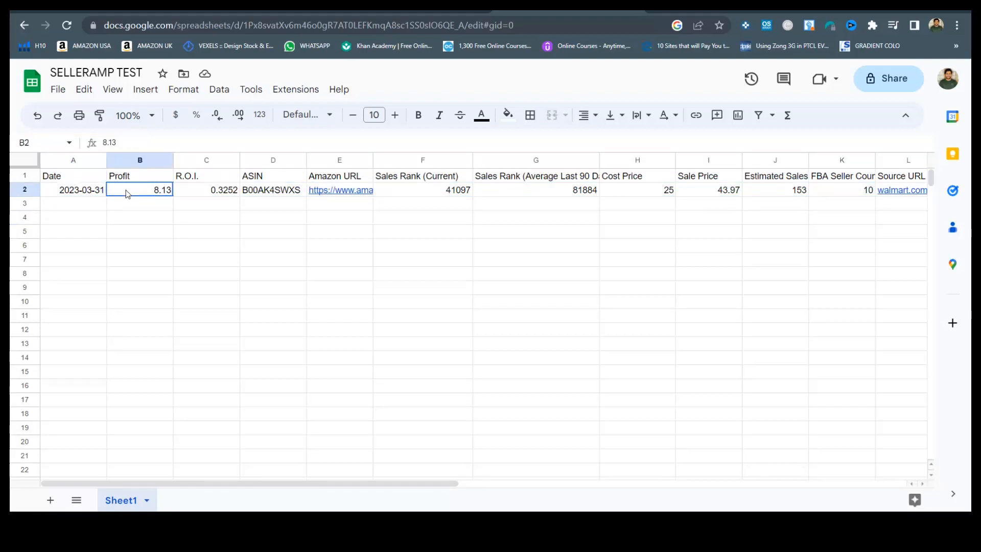
- Narrow the Profit column to fit its contents and format the R.O.I. value in C2 as a percentage
drag(173, 158, 139, 159)
click(185, 193)
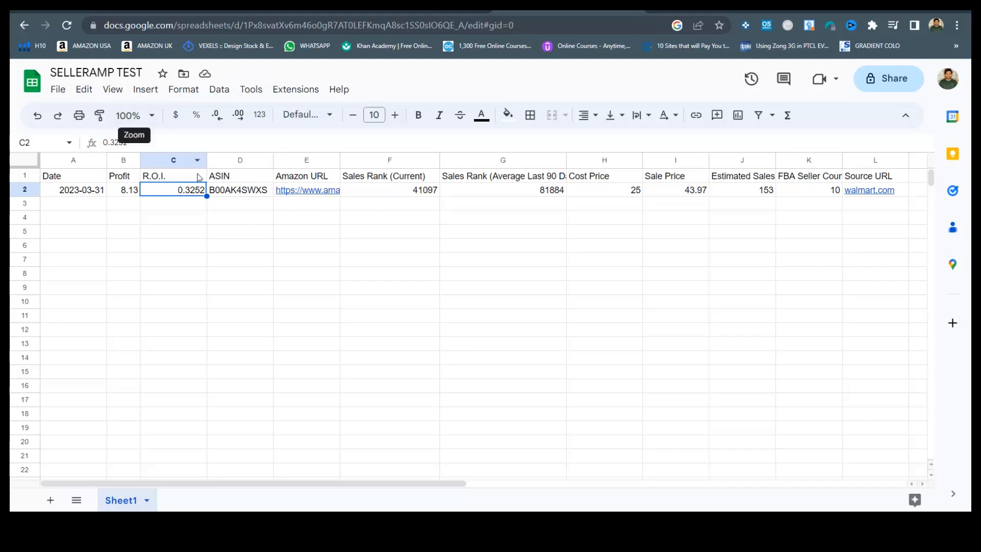
click(197, 117)
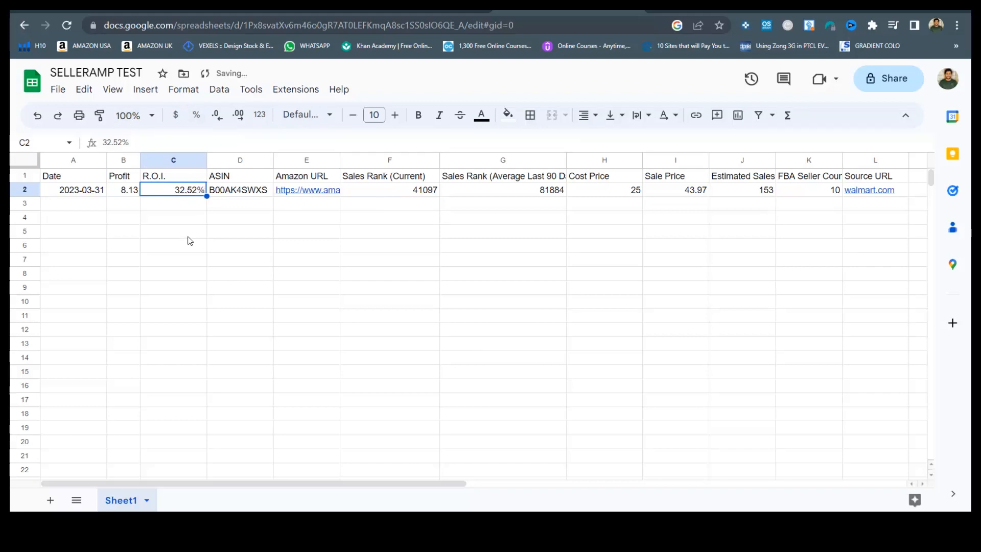
- Review the exported ASIN, Amazon URL, sales ranks, prices, estimated sales, FBA seller count and Source URL in row 2
click(240, 192)
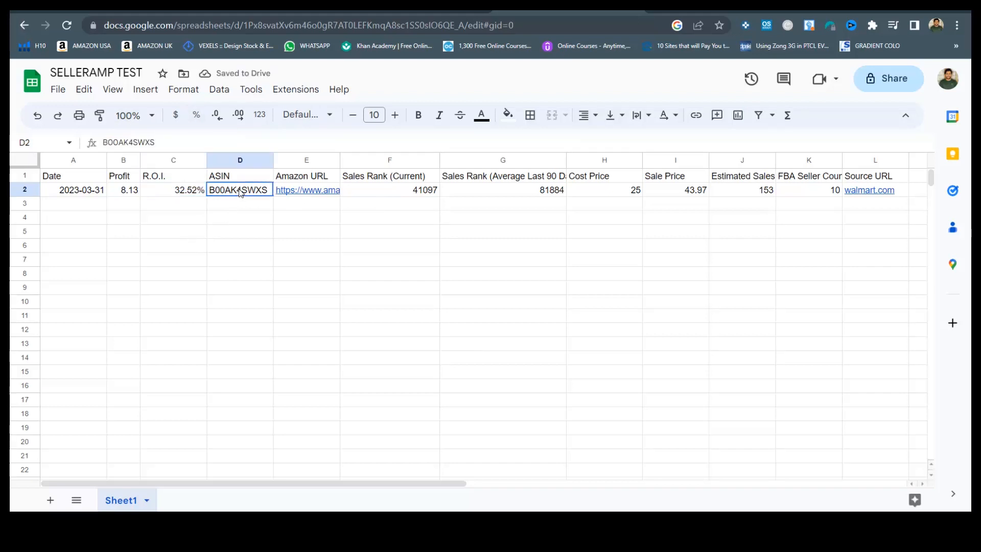
mouse_move(314, 193)
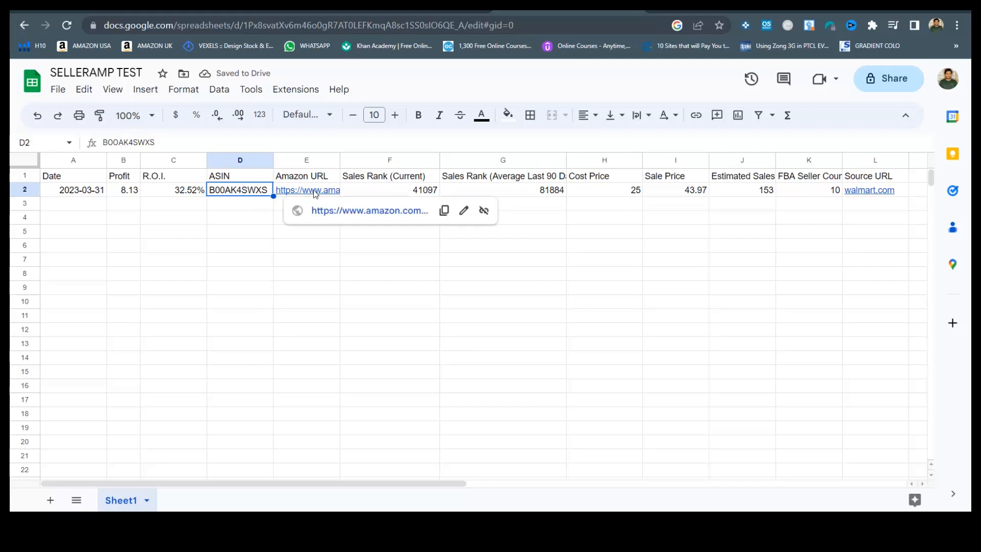
click(389, 191)
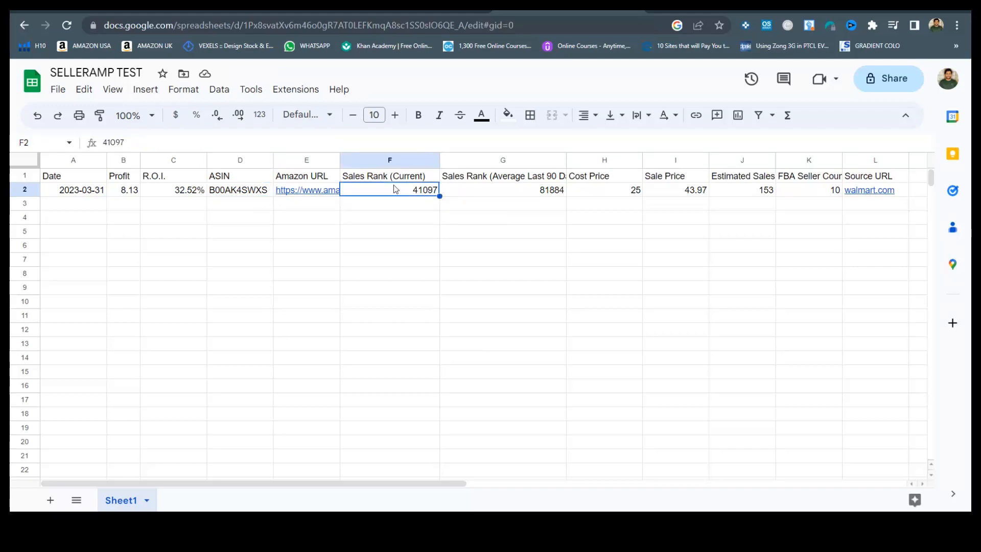
click(522, 193)
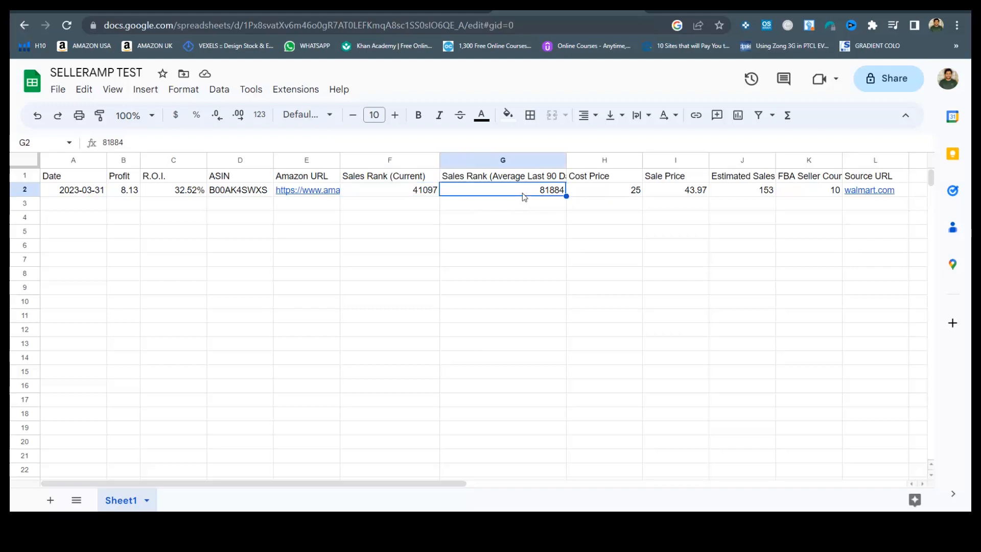
click(618, 191)
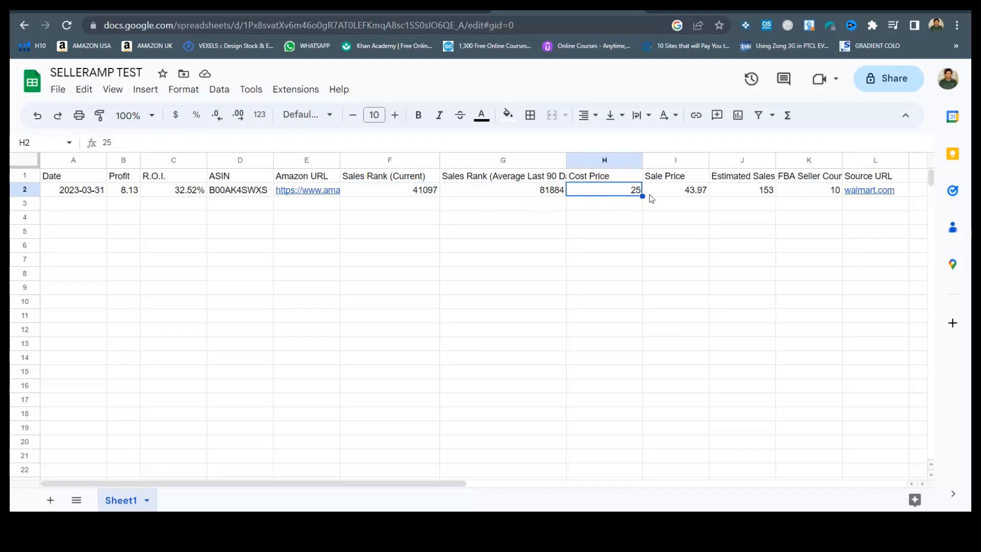
click(680, 192)
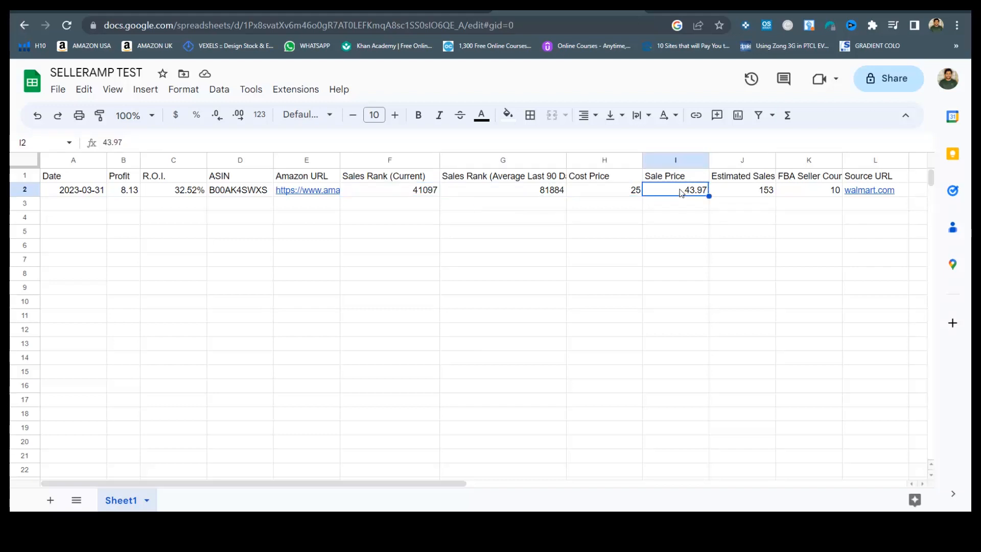
click(751, 196)
click(821, 194)
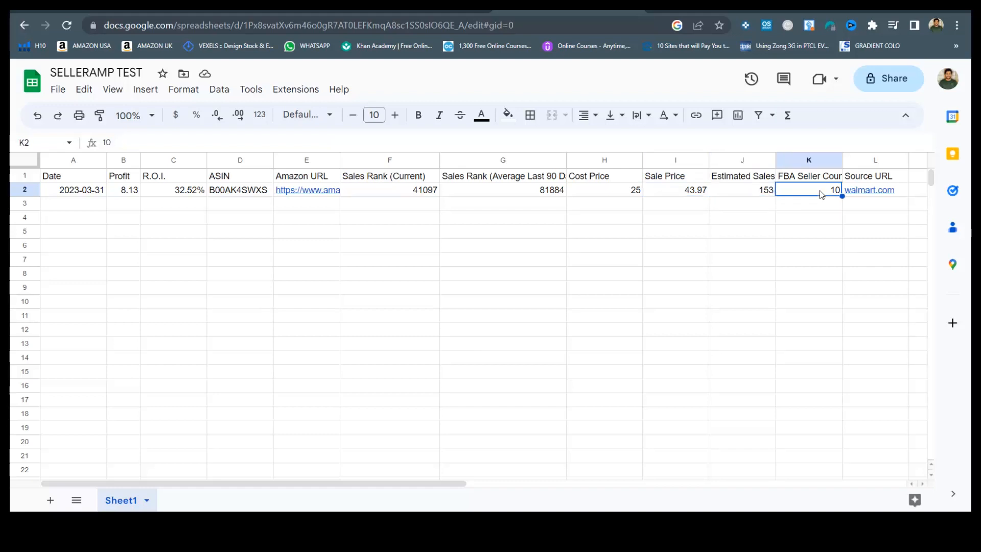
click(899, 190)
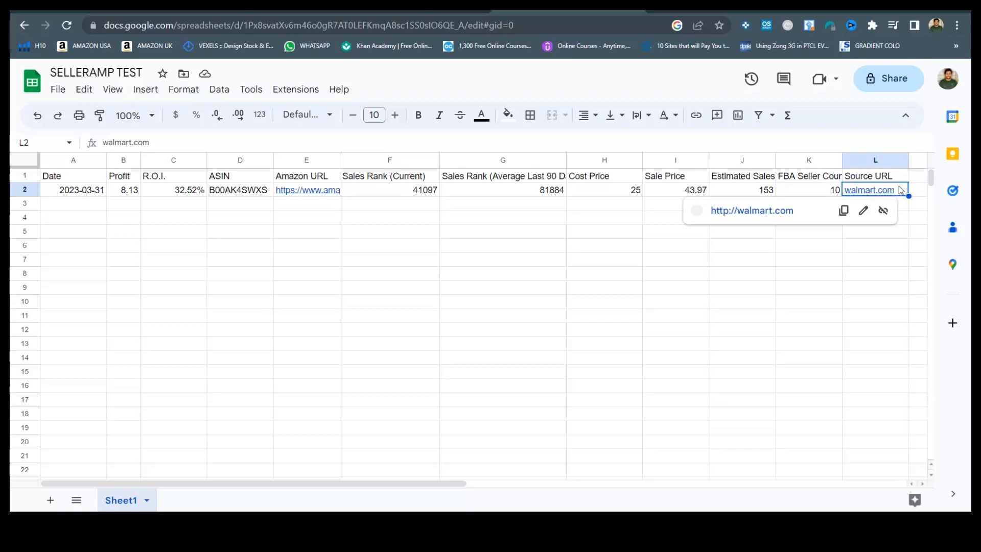